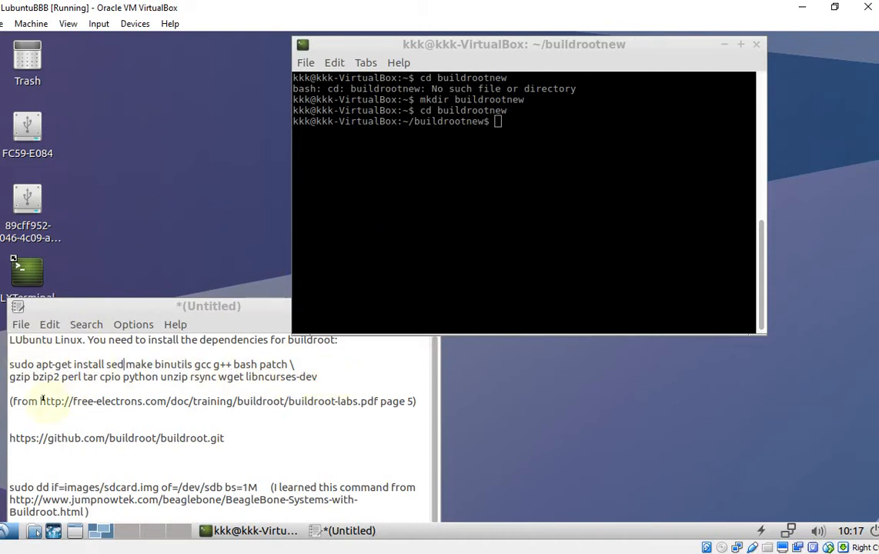
Clear the terminal and run git clone with the buildroot repository URL pasted from the notes
left_click_drag(39, 401, 395, 401)
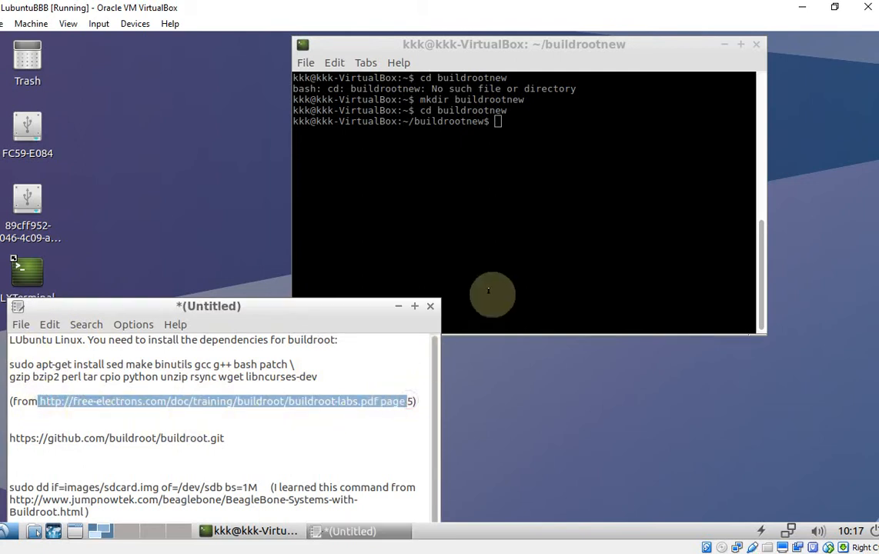
left_click(519, 246)
type("clear")
key("Return")
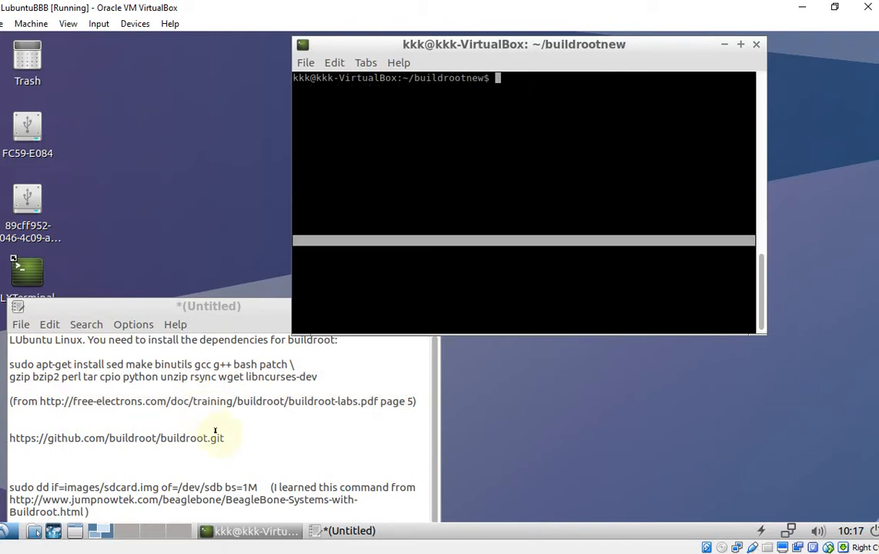
left_click_drag(224, 438, 4, 435)
key("ctrl+c")
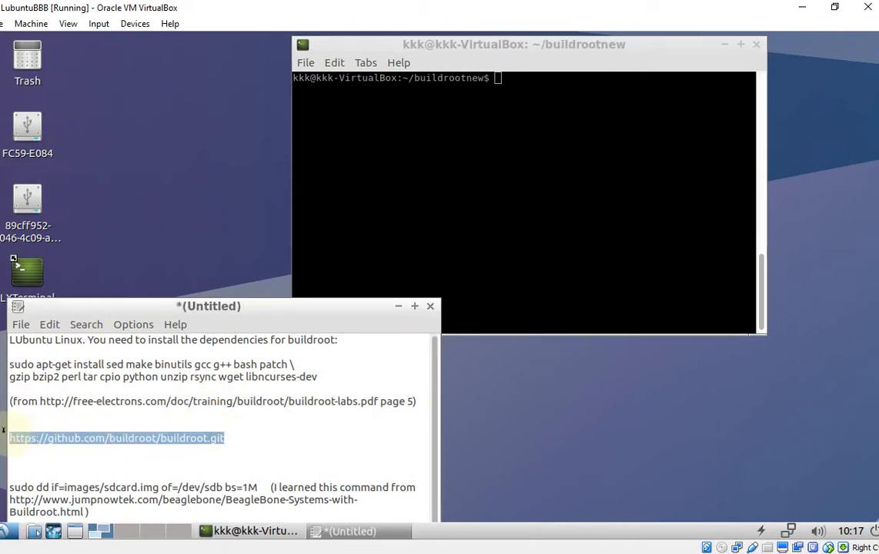
left_click(517, 107)
type("git clone")
middle_click(579, 151)
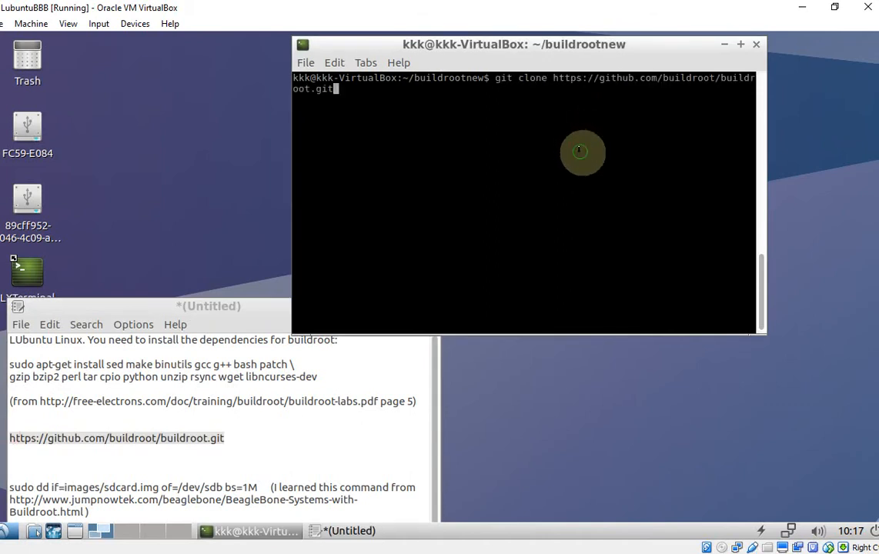
key("Return")
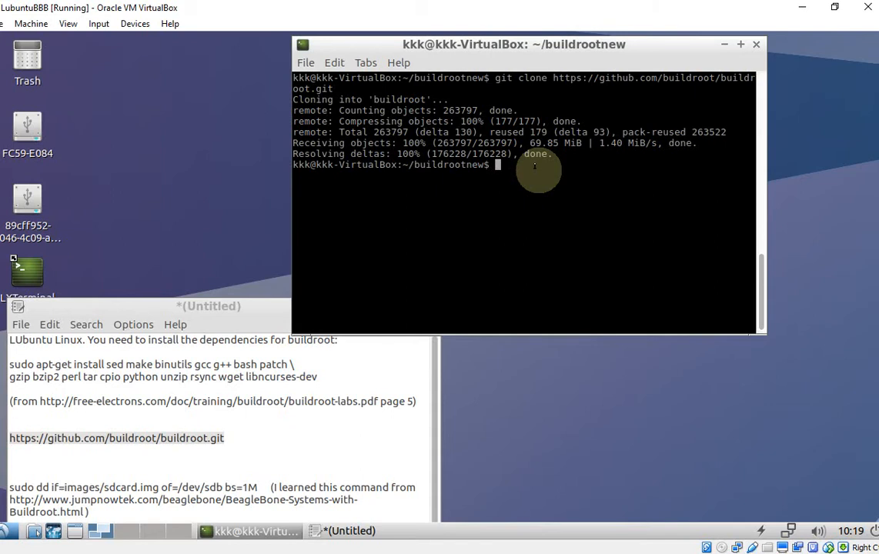
type("cd buildroot")
Enter the cloned buildroot folder, list it, then list the board configurations in configs
key("Return")
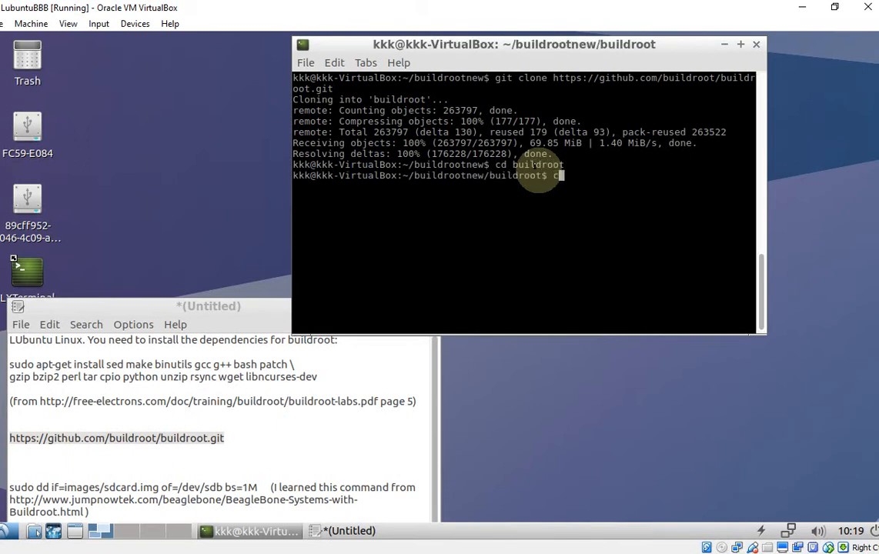
type("lear")
key("Return")
type("ls")
key("Return")
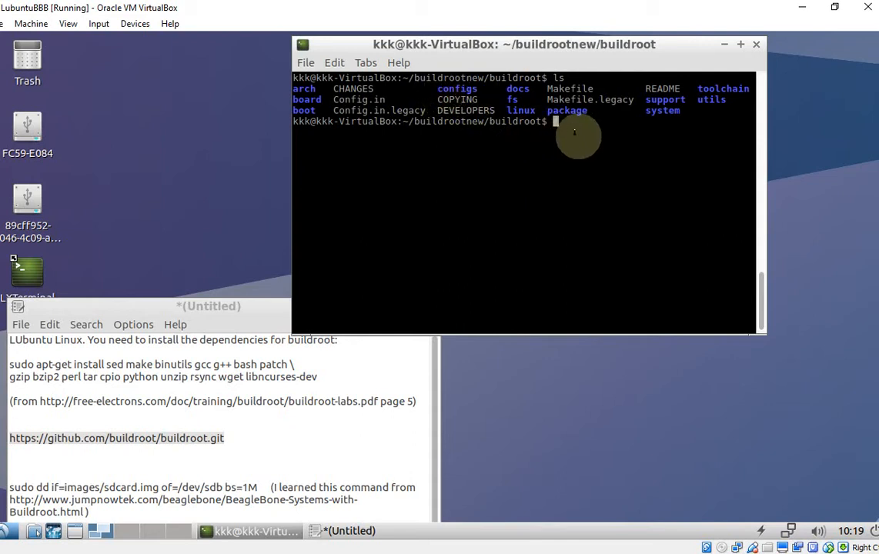
type("cd configs")
key("Return")
type("ls")
key("Return")
scroll(465, 188, "up", 5)
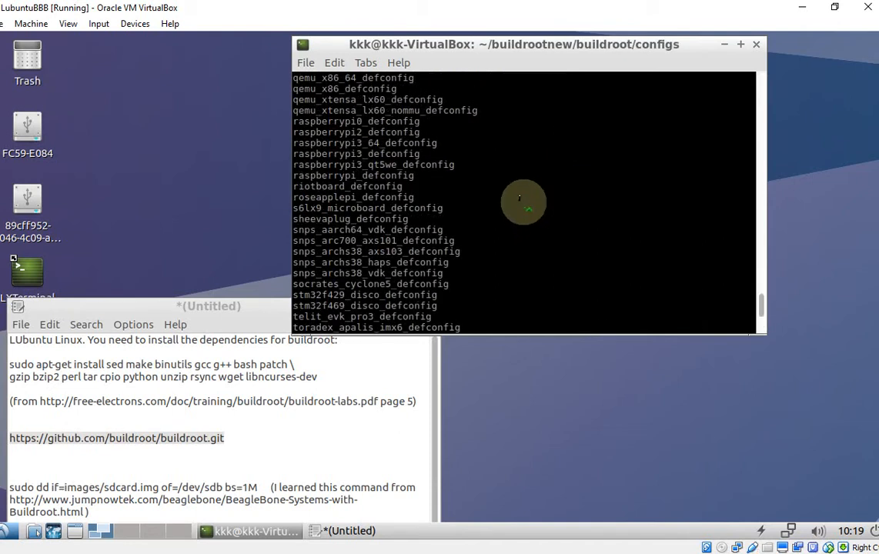
scroll(465, 188, "up", 5)
scroll(466, 189, "up", 5)
scroll(431, 177, "up", 5)
scroll(408, 170, "up", 3)
scroll(400, 165, "up", 3)
scroll(400, 158, "up", 5)
scroll(346, 139, "up", 5)
scroll(339, 146, "up", 3)
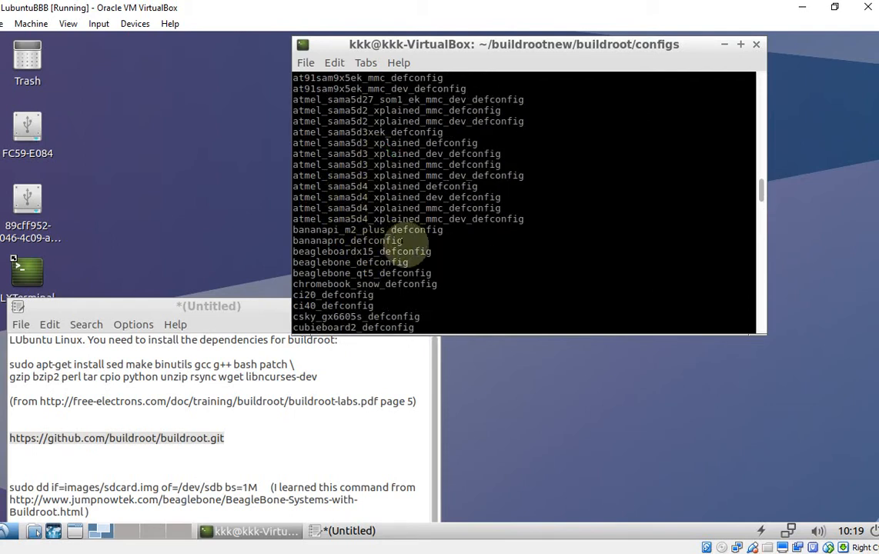
Highlight beaglebone_defconfig in the listing, then cd .. back to the buildroot folder
triple_click(362, 262)
left_click(438, 258)
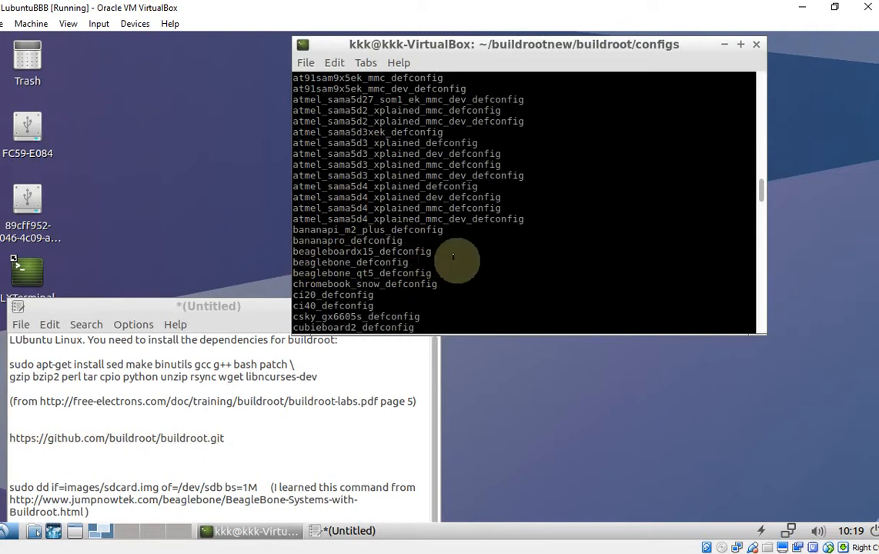
key("Return")
key("Return")
key("Return")
type("cd ..")
key("Return")
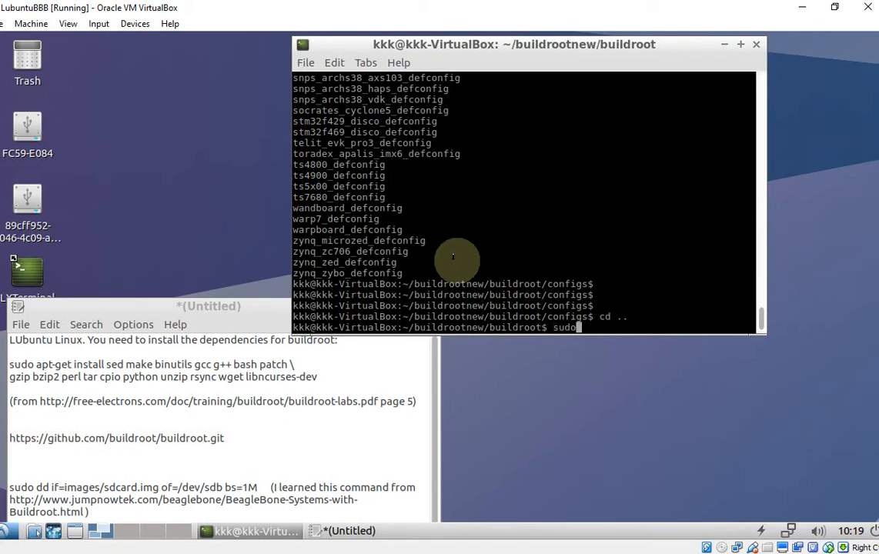
type("sudo make menuconfig")
Run sudo make menuconfig and load configs/beaglebone_defconfig, correcting the path after a file-not-found
key("Return")
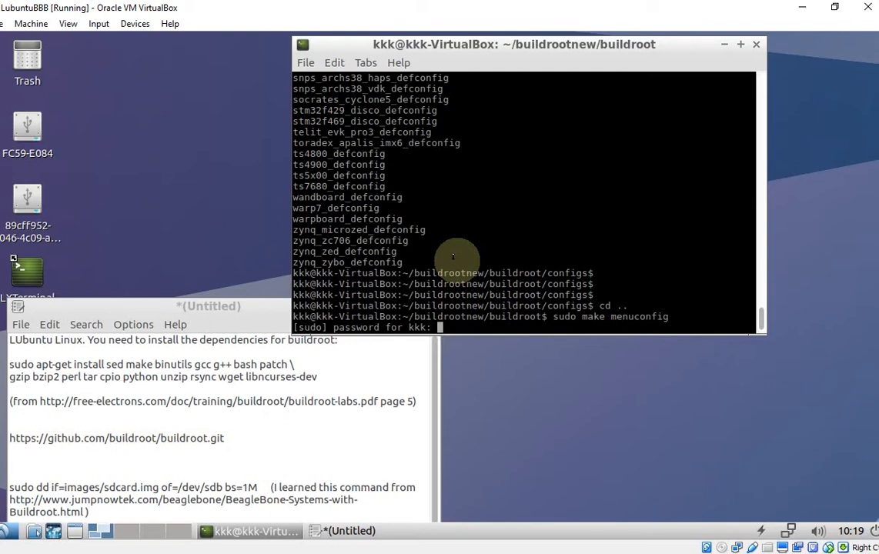
type("kkk")
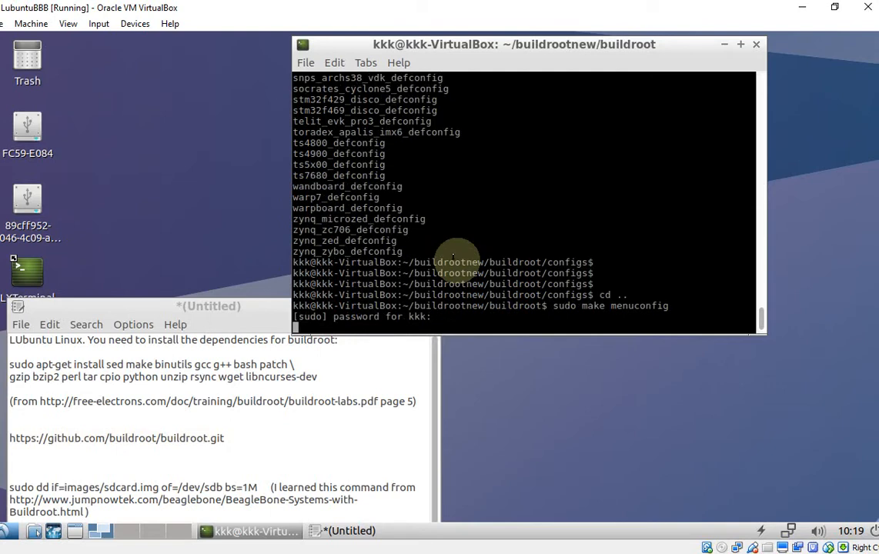
key("Return")
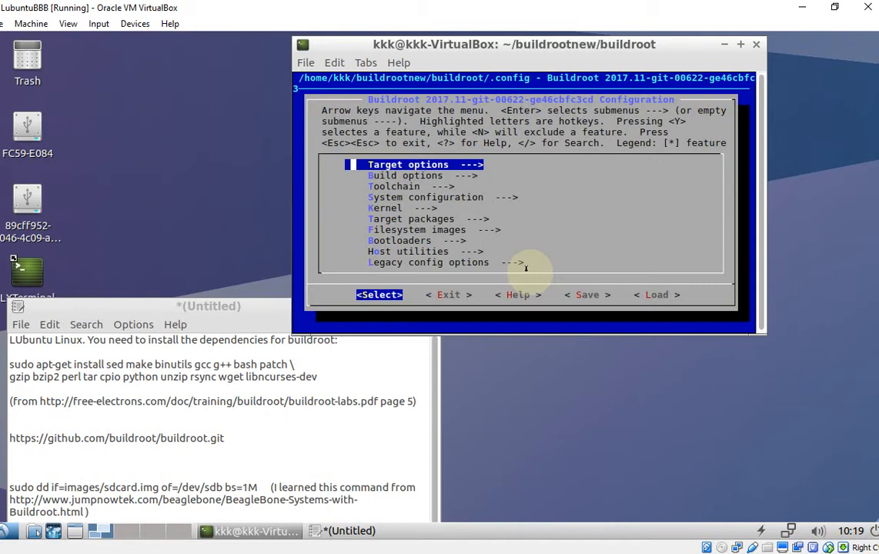
key("Right")
key("Right")
key("Right")
key("Right")
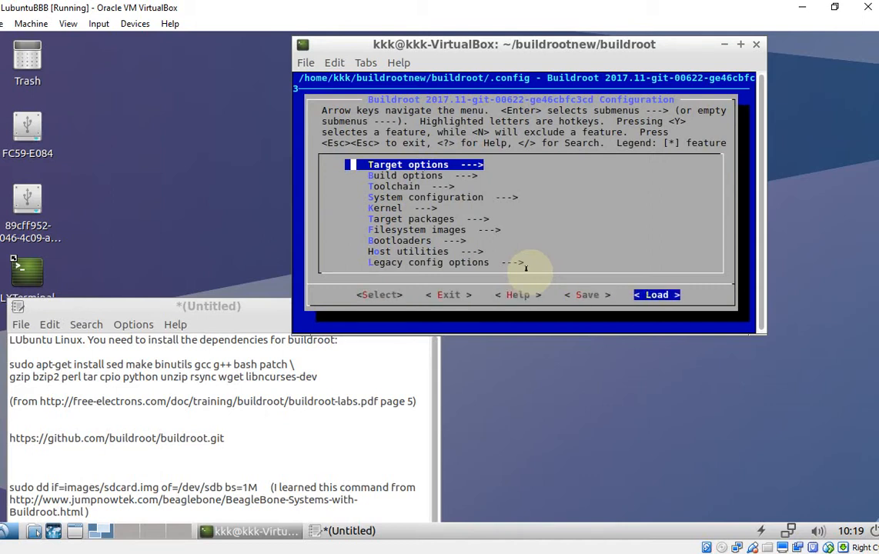
key("Return")
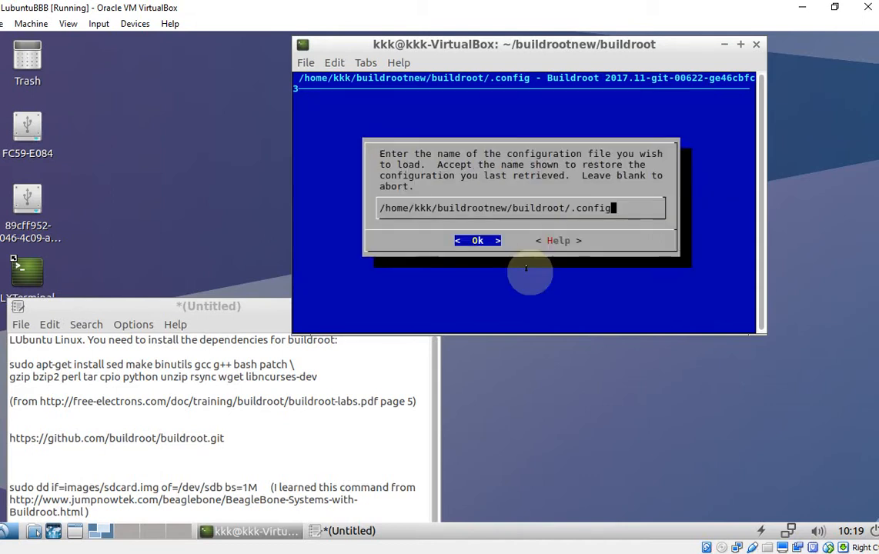
key("BackSpace")
key("BackSpace")
key("BackSpace")
key("BackSpace")
key("BackSpace")
key("BackSpace")
type("config/beaglebone_defconfig")
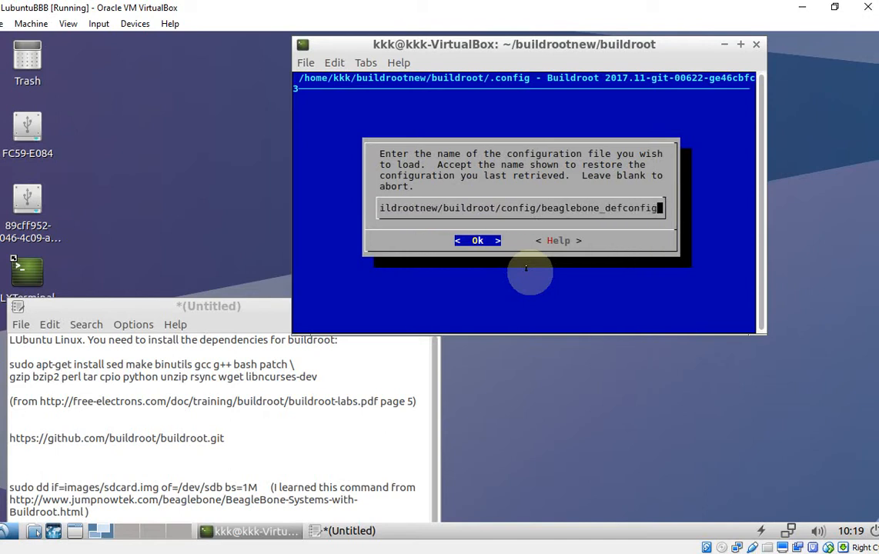
key("Return")
key("Return")
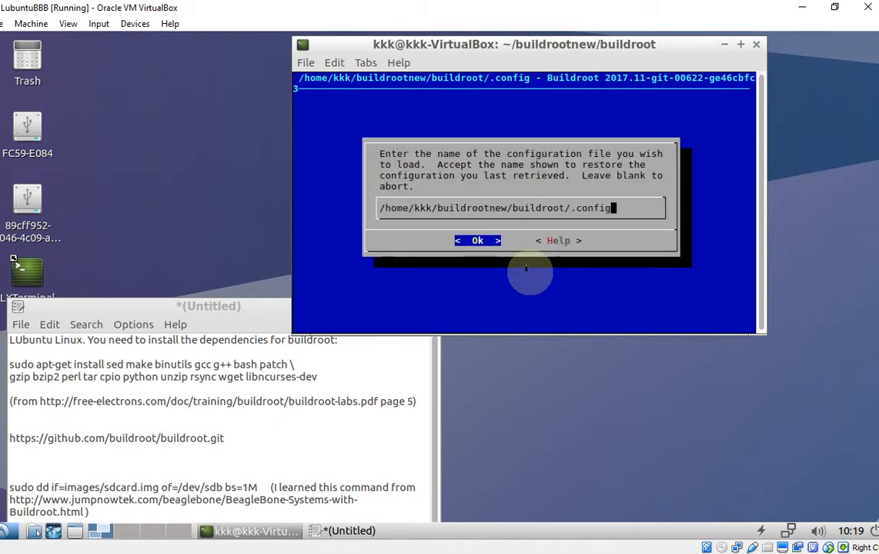
key("BackSpace")
key("BackSpace")
key("BackSpace")
key("BackSpace")
key("BackSpace")
key("BackSpace")
key("BackSpace")
type("configs/beaglebone_co")
key("BackSpace")
key("BackSpace")
type("defconfig")
key("Return")
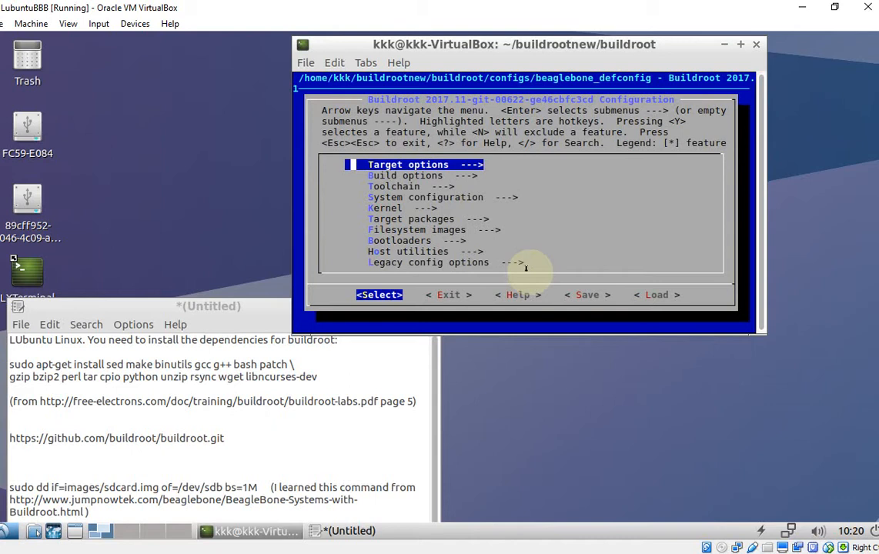
Save the loaded BeagleBone configuration as .config, then exit menuconfig to the shell prompt
key("Down")
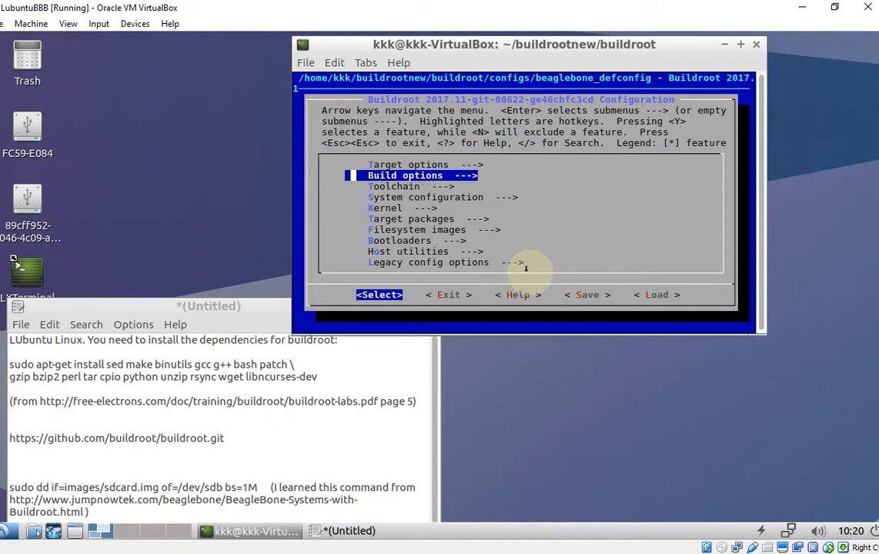
key("Down")
key("Down")
key("Down")
key("Up")
key("Up")
key("Up")
key("Up")
key("Right")
key("Right")
key("Right")
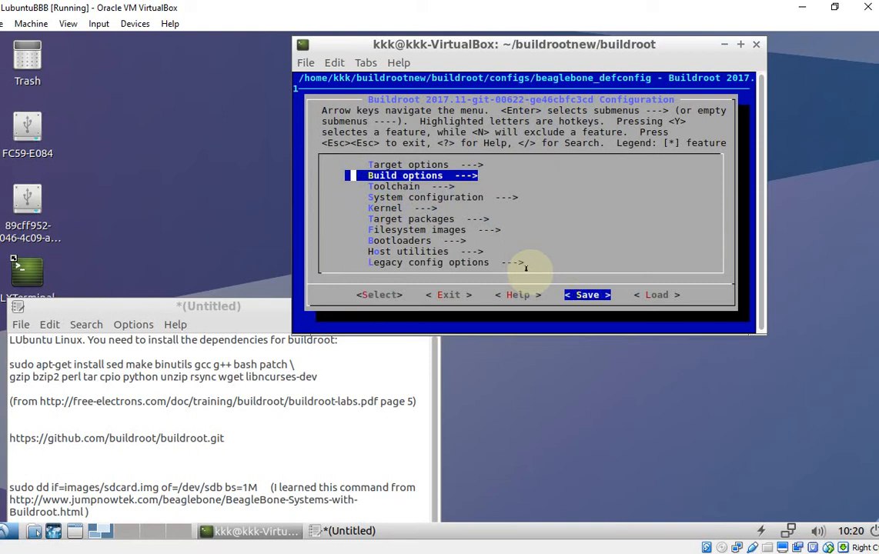
key("Return")
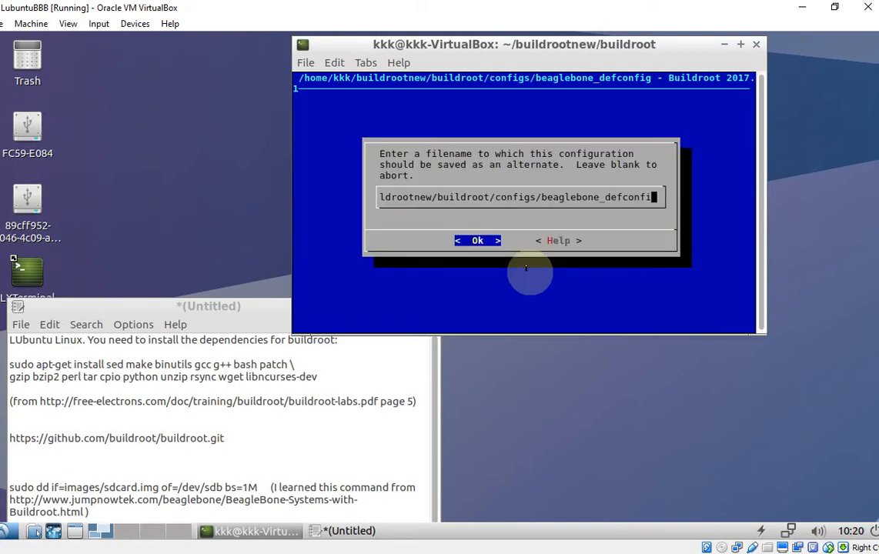
key("BackSpace")
key("BackSpace")
key("BackSpace")
key("BackSpace")
key("BackSpace")
key("BackSpace")
key("BackSpace")
key("BackSpace")
key("BackSpace")
key("BackSpace")
type(".config")
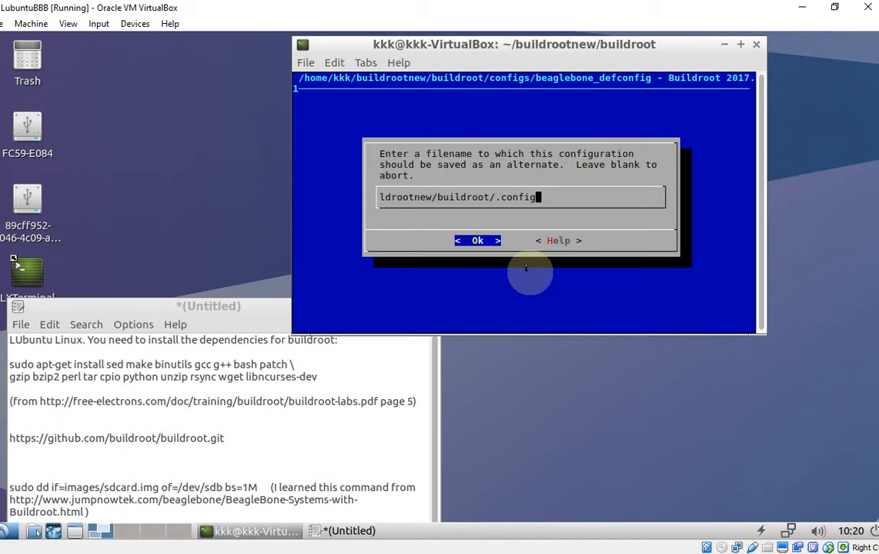
key("Return")
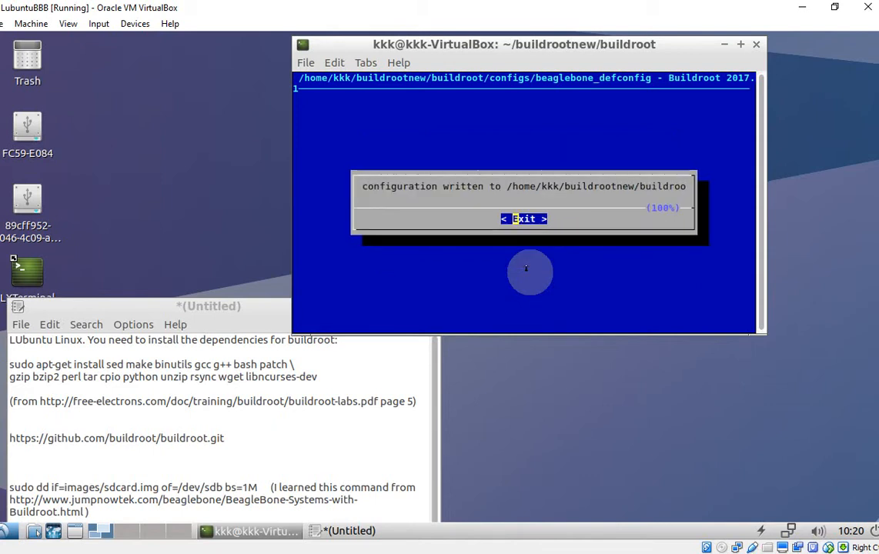
key("Return")
key("Right")
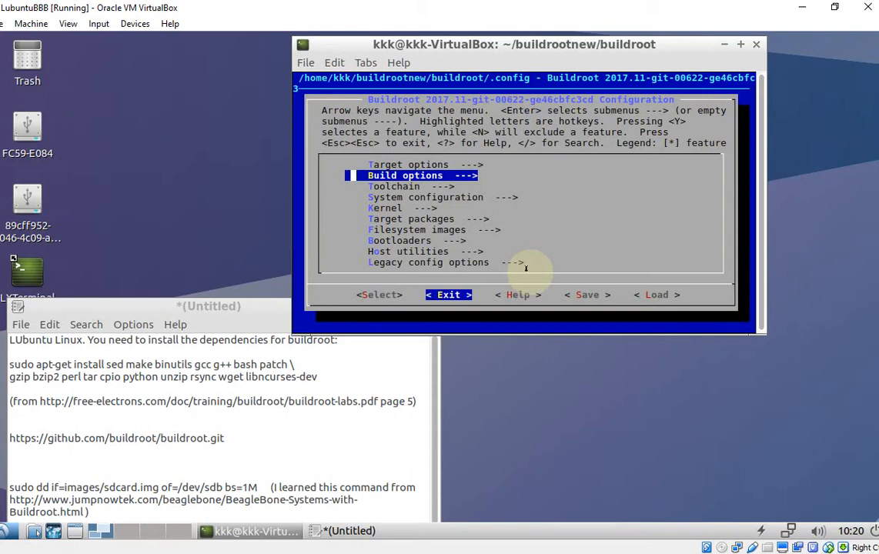
key("Return")
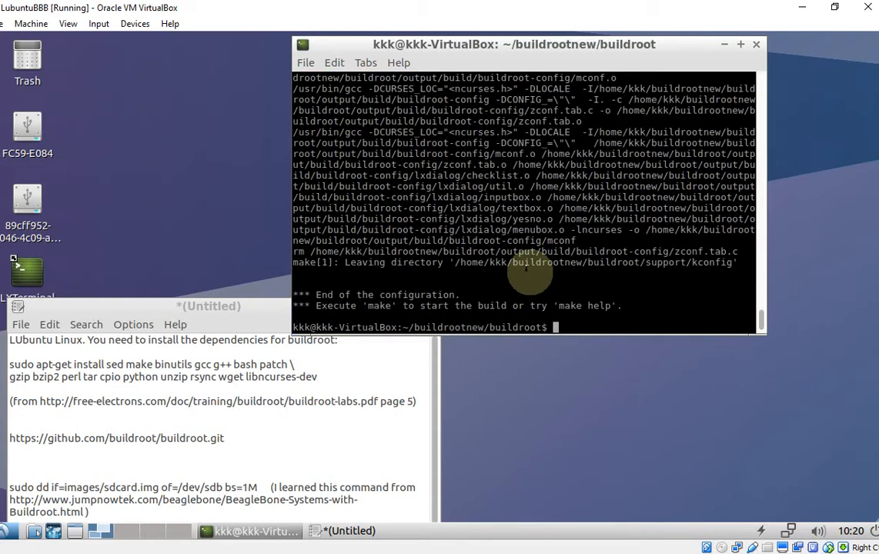
type("sudo")
type(" make")
Run sudo make, let host-binutils download, then interrupt the build with Ctrl+C
key("Return")
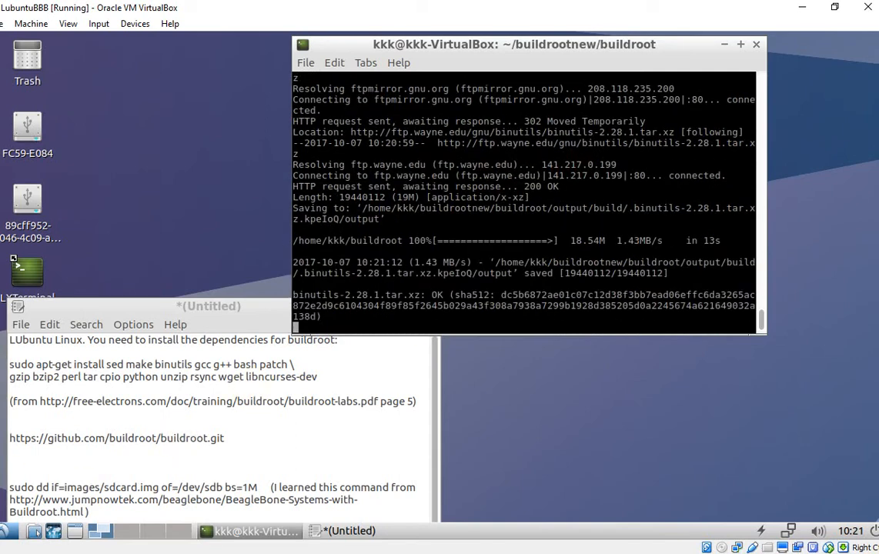
key("ctrl+c")
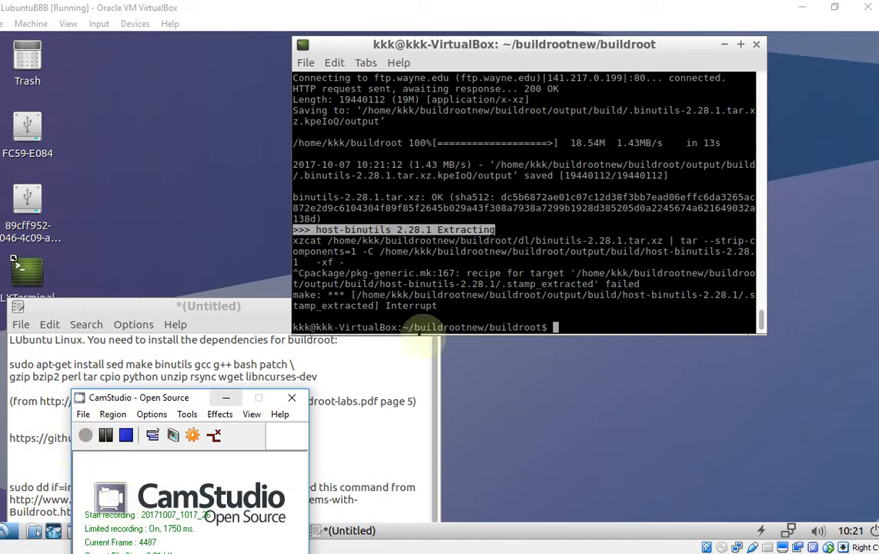
type("cd ..")
Change directory to ~/buildroot/buildroot, clear the screen and move the notes window aside
key("Return")
type("cd ..")
key("Return")
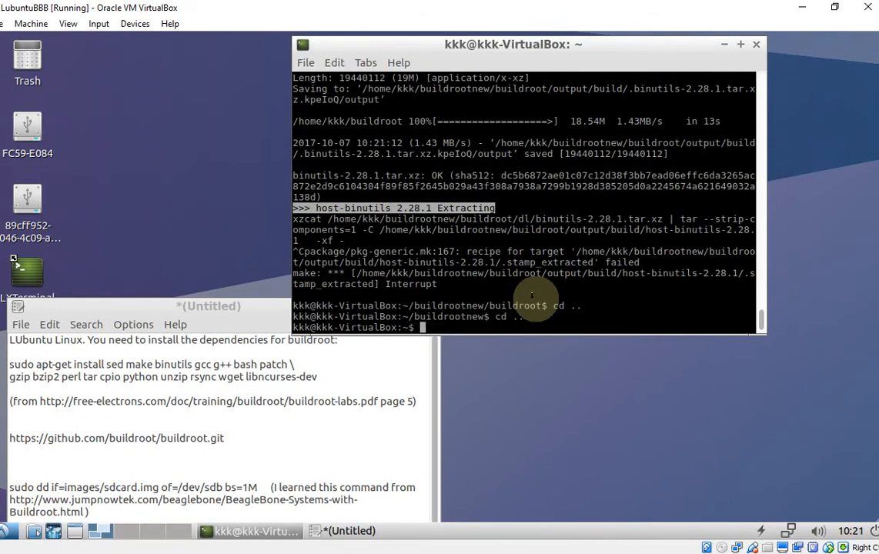
type("cd buildroo")
type("t")
key("Return")
type("cd buildroot")
key("Return")
type("clear")
key("Return")
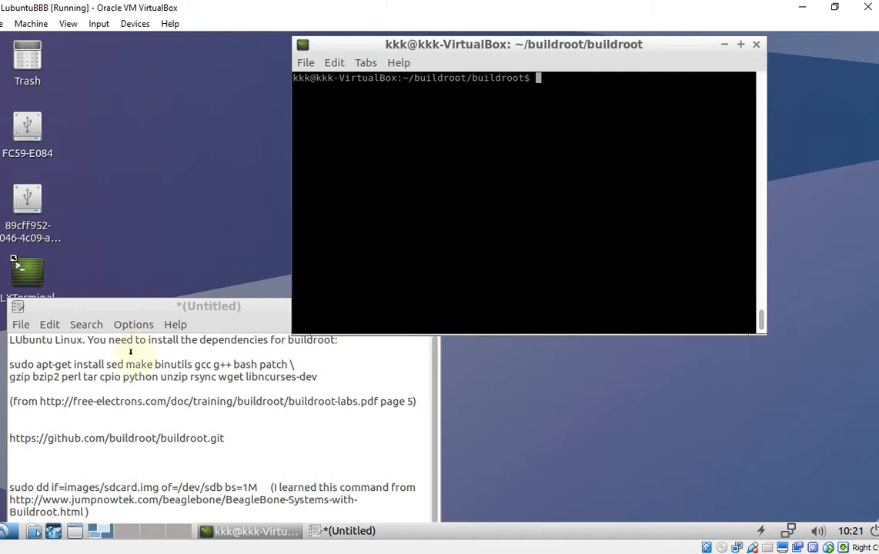
mouse_move(154, 307)
left_mouse_down()
mouse_move(445, 314)
mouse_move(480, 296)
left_mouse_up()
left_click(510, 248)
type("cd output")
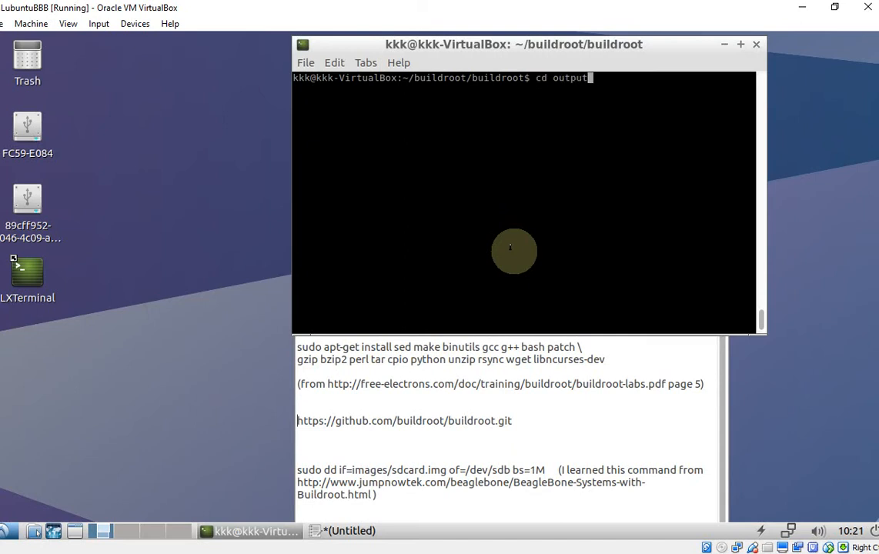
Enter output/images and list it, highlighting sdcard.img, then bring up the Start menu's System Tools
key("Return")
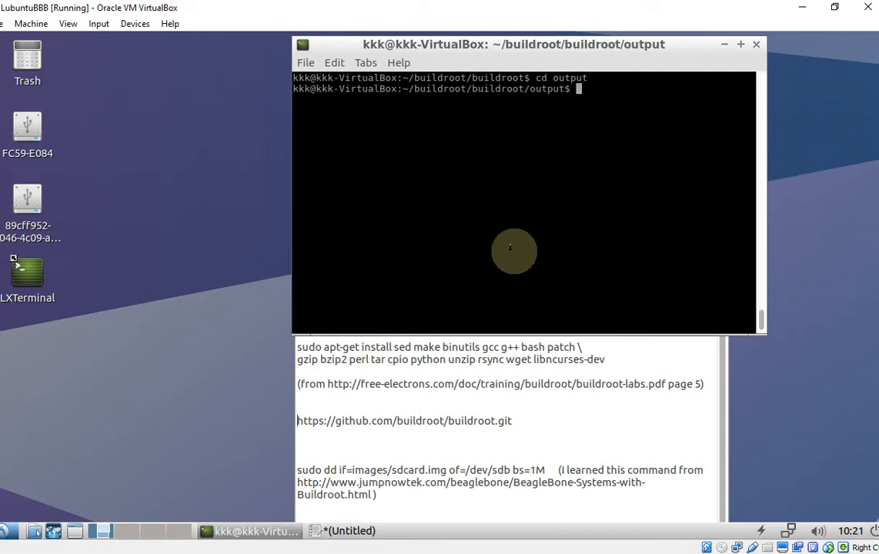
type("cd images")
key("Return")
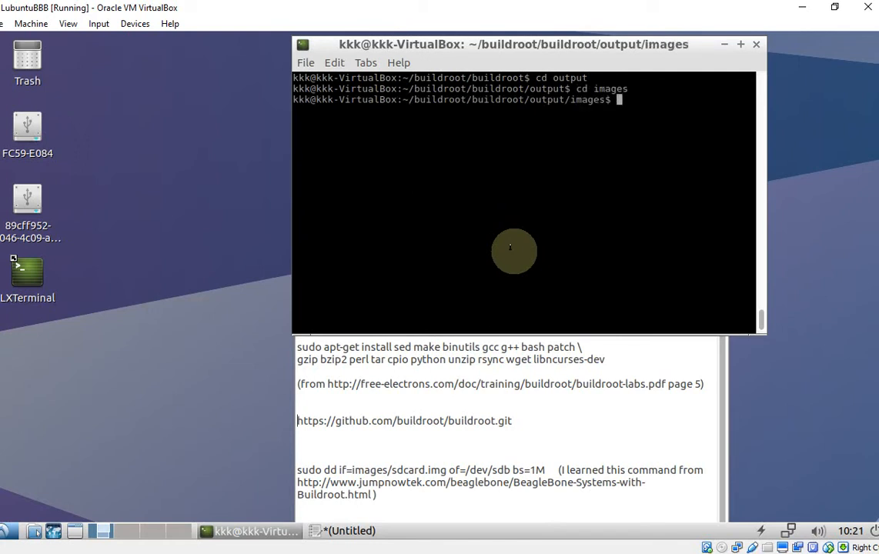
type("ls")
key("Return")
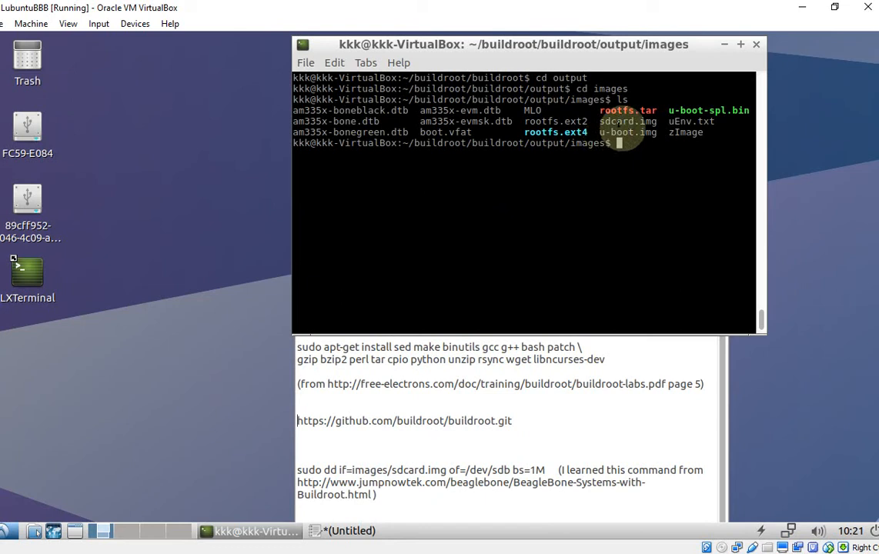
left_click_drag(598, 122, 656, 121)
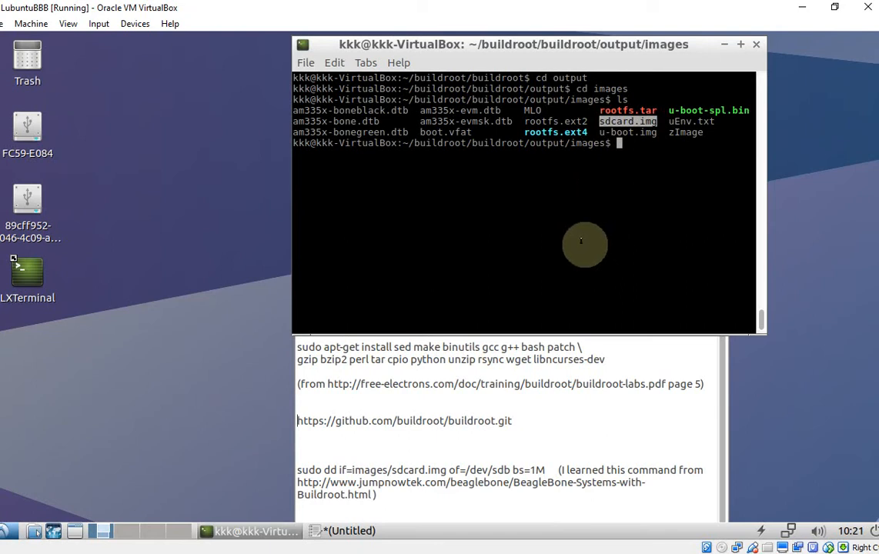
left_click(137, 278)
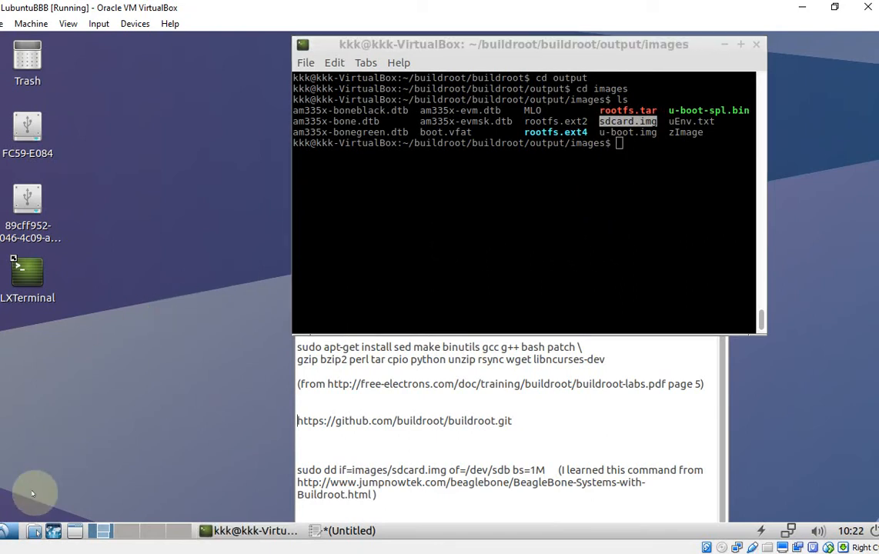
left_click(7, 531)
mouse_move(35, 452)
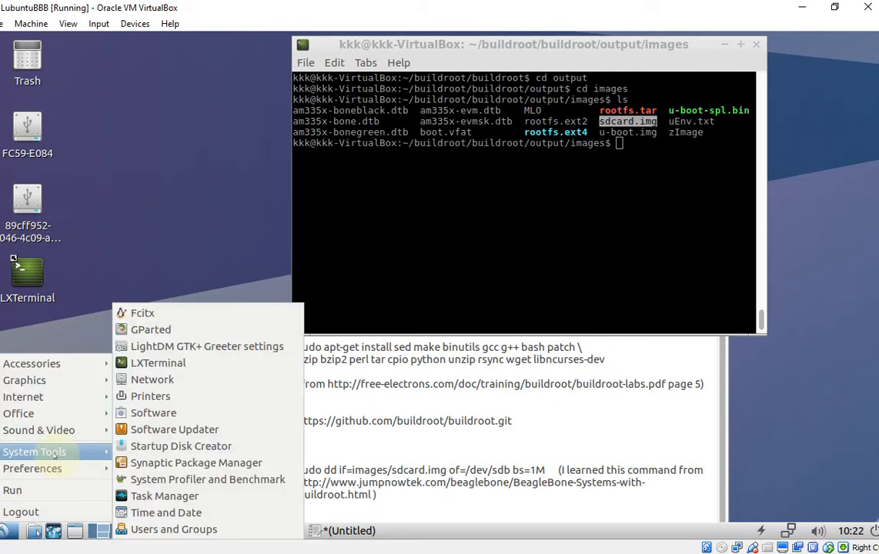
Launch GParted with the password and select the 31.25 GiB SD card /dev/sdd as the device
left_click(151, 329)
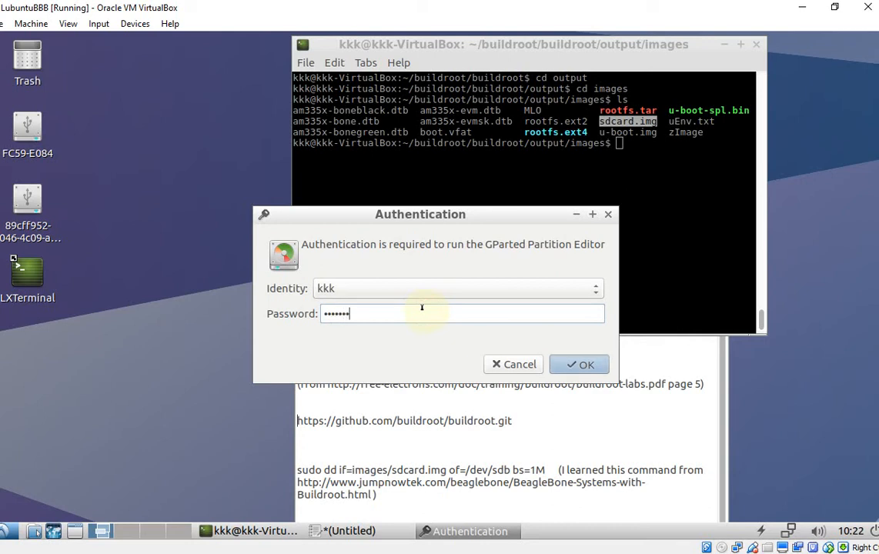
key("Return")
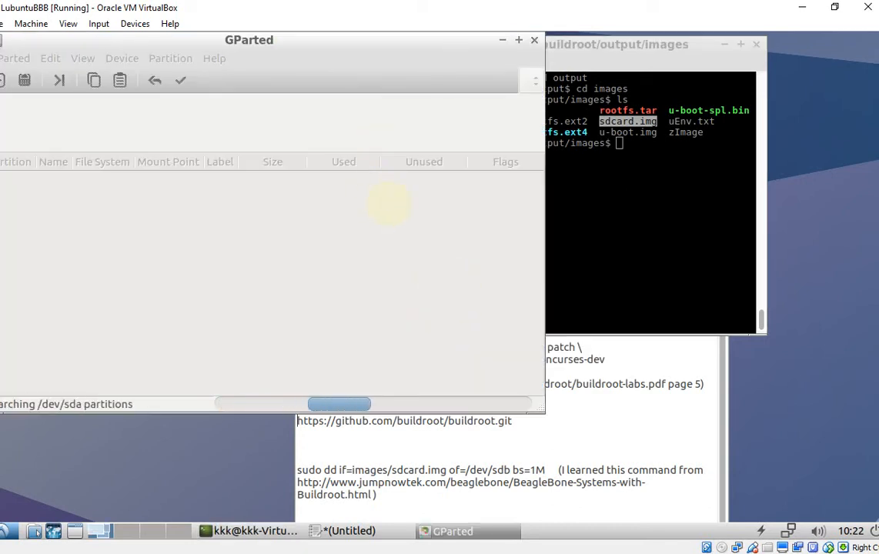
left_click_drag(249, 40, 329, 69)
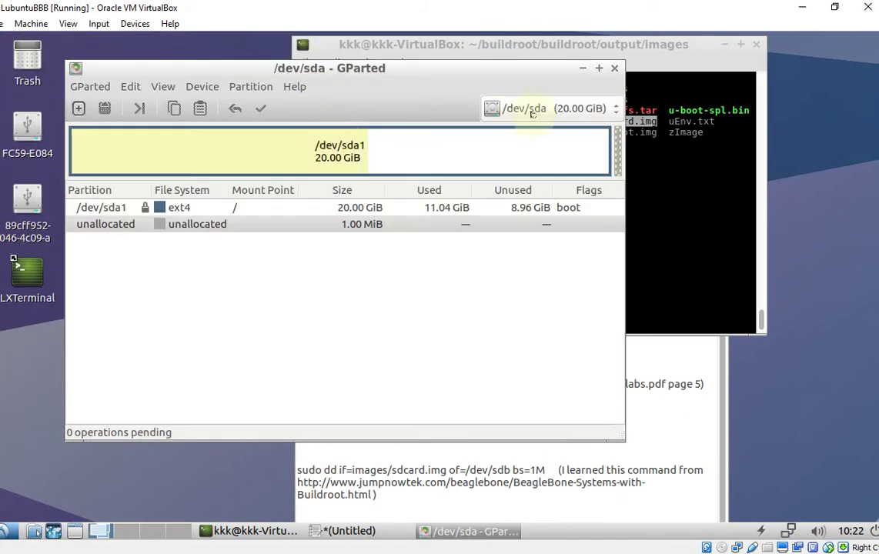
left_click(539, 108)
left_click(570, 131)
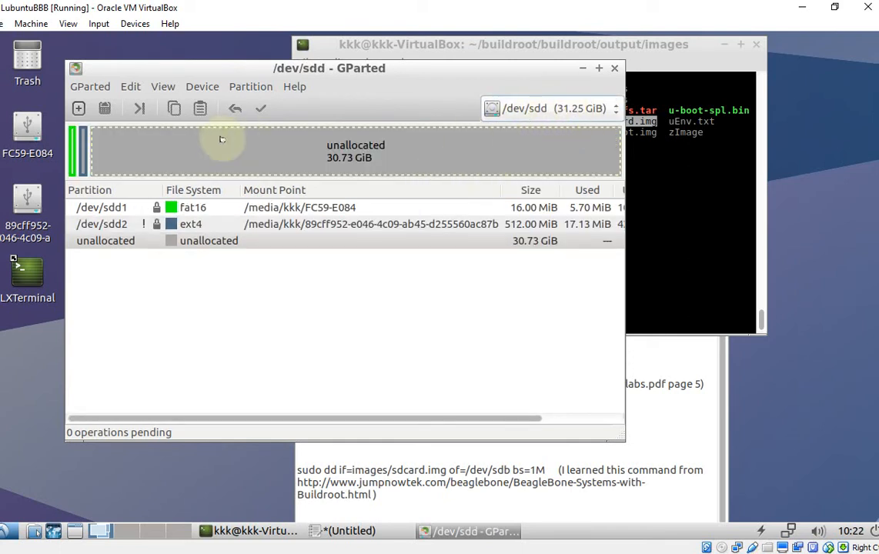
Unmount the ext4 /dev/sdd2 and then the fat16 /dev/sdd1 partition via their context menus
left_click(84, 146)
right_click(85, 147)
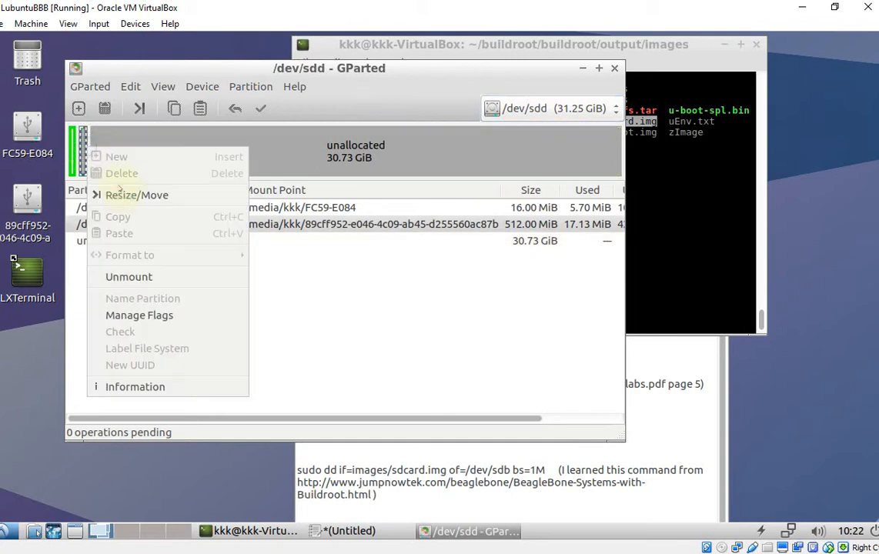
left_click(304, 154)
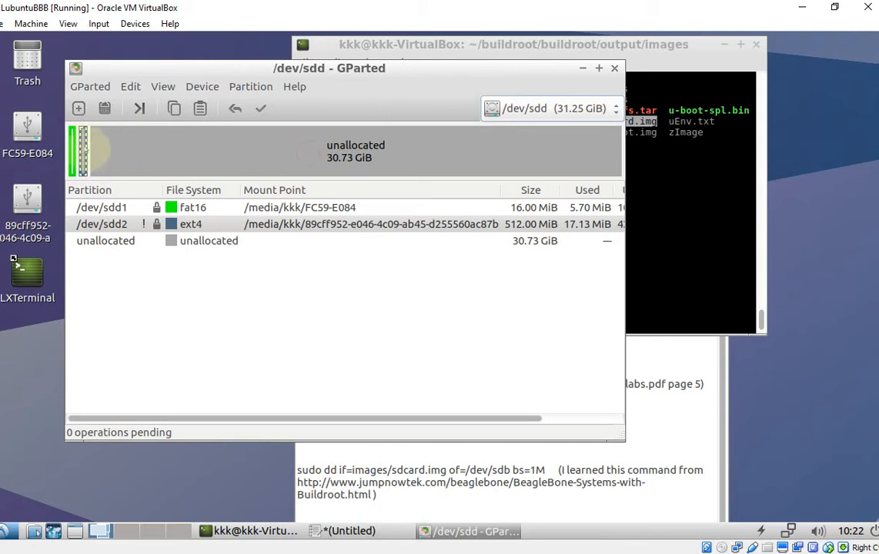
right_click(70, 141)
left_click(307, 240)
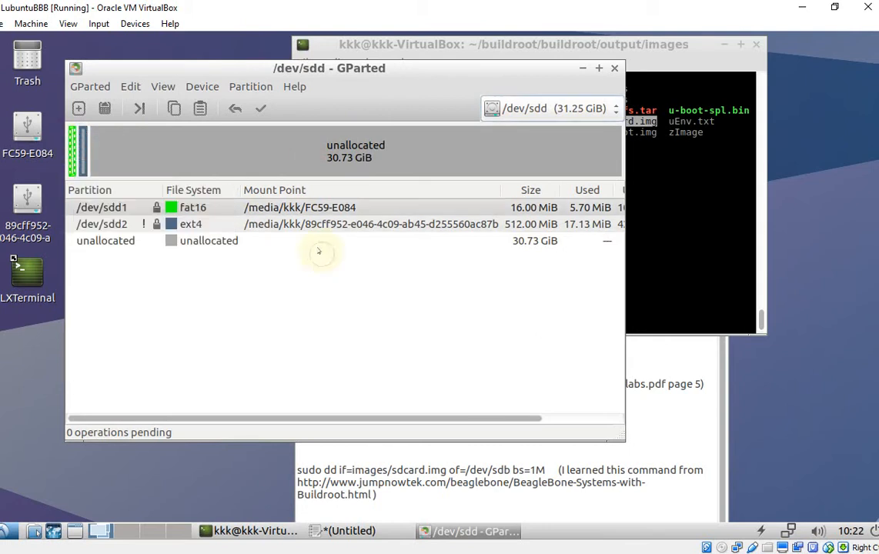
right_click(305, 224)
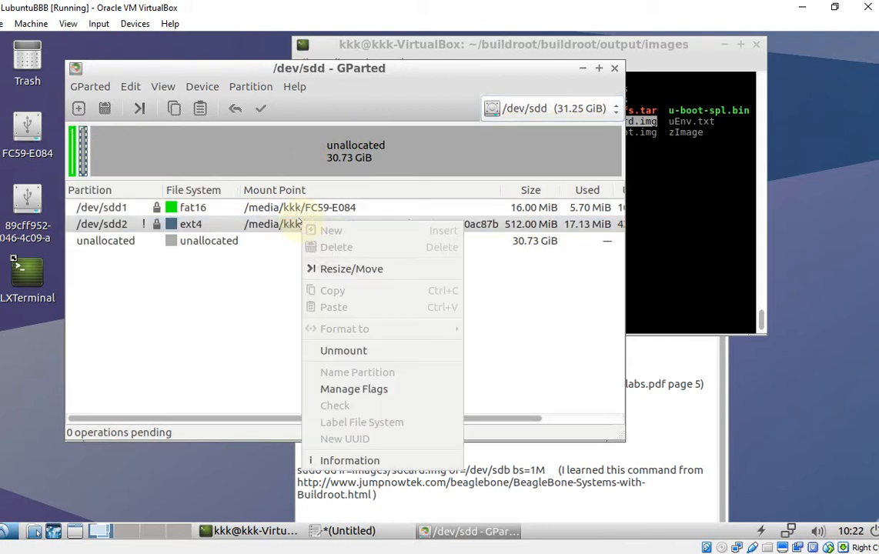
left_click(339, 350)
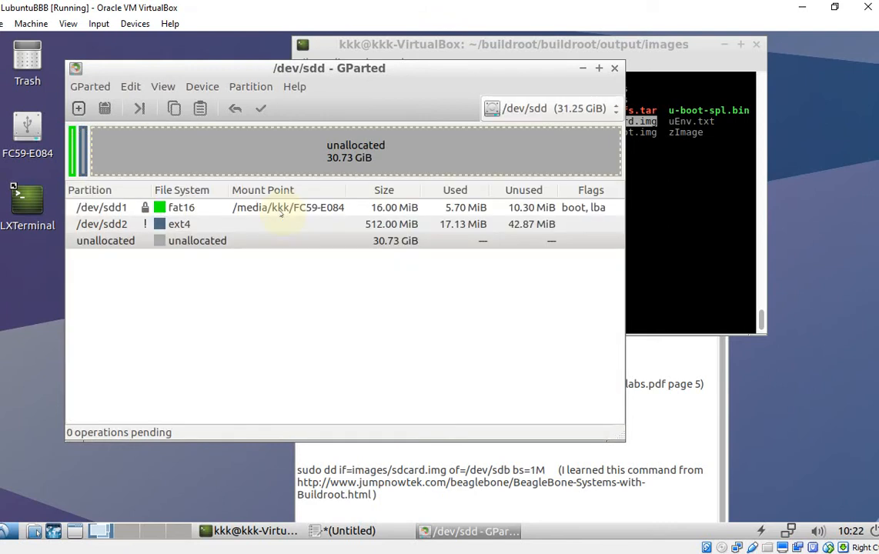
right_click(281, 209)
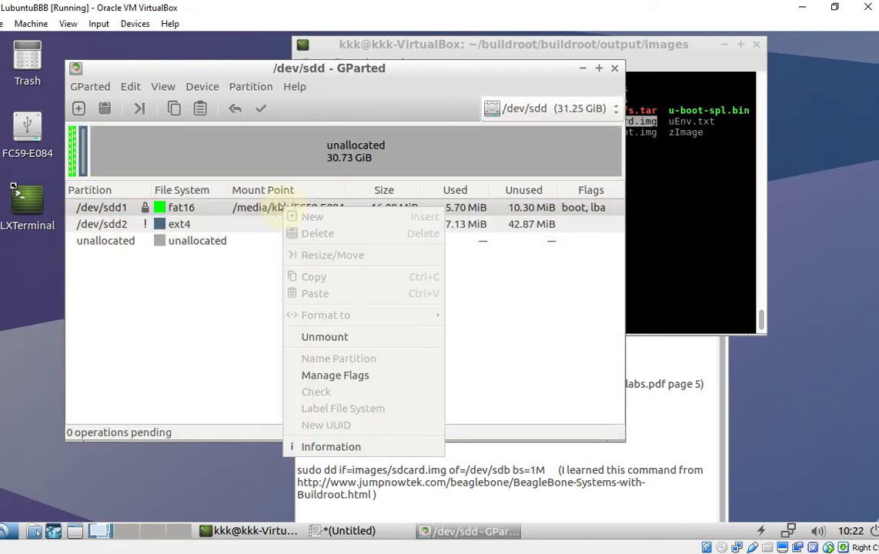
left_click(324, 336)
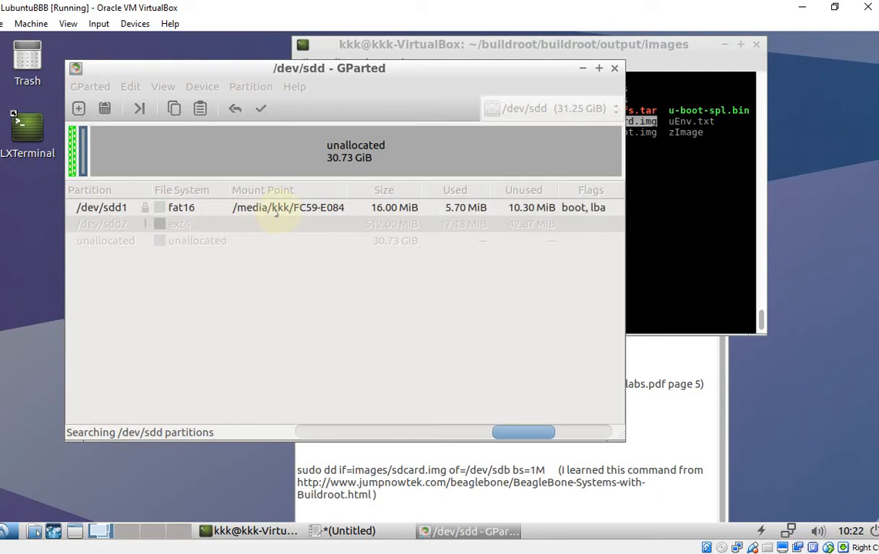
Queue deletion of both /dev/sdd1 and /dev/sdd2
right_click(252, 211)
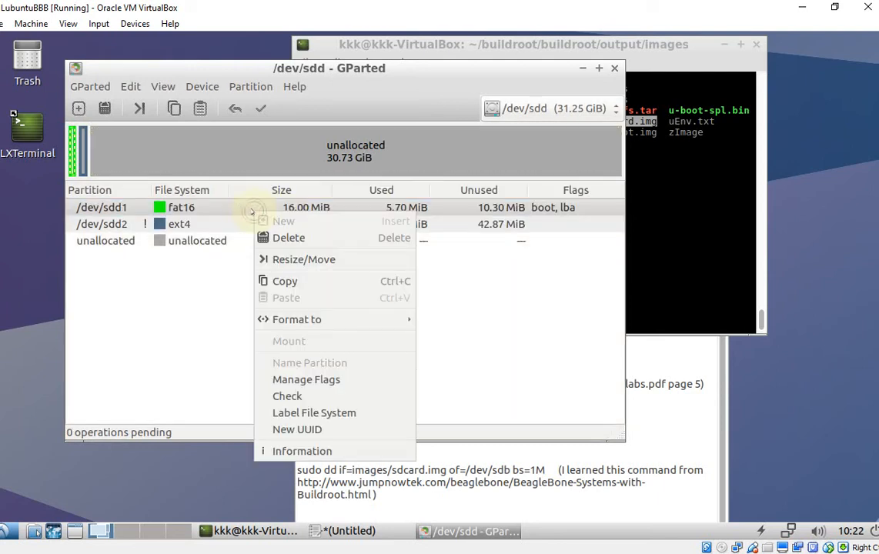
left_click(289, 237)
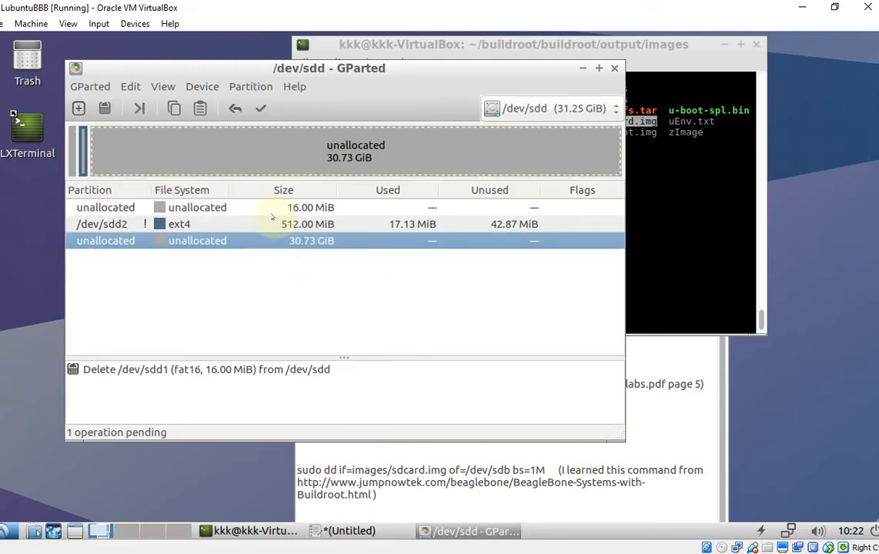
right_click(273, 224)
left_click(304, 247)
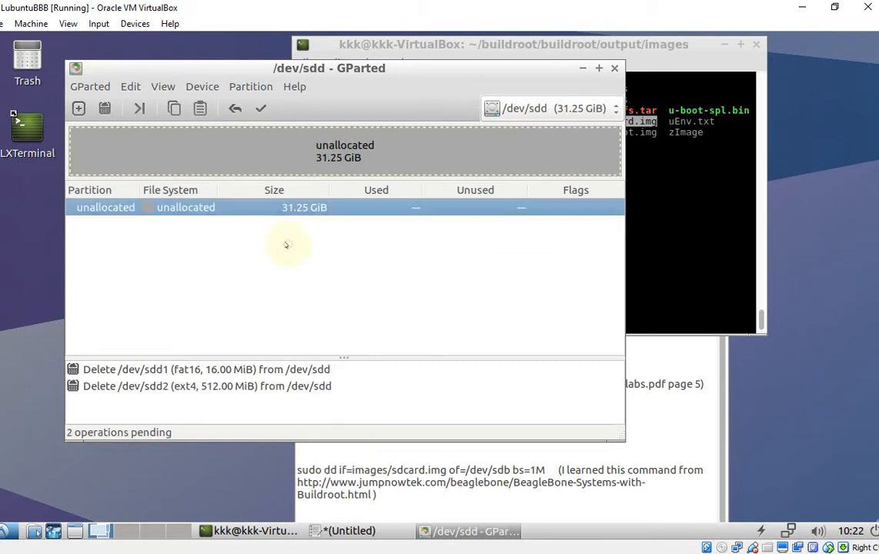
Queue a new primary ext2 partition over the whole unallocated 31.25 GiB space
right_click(275, 164)
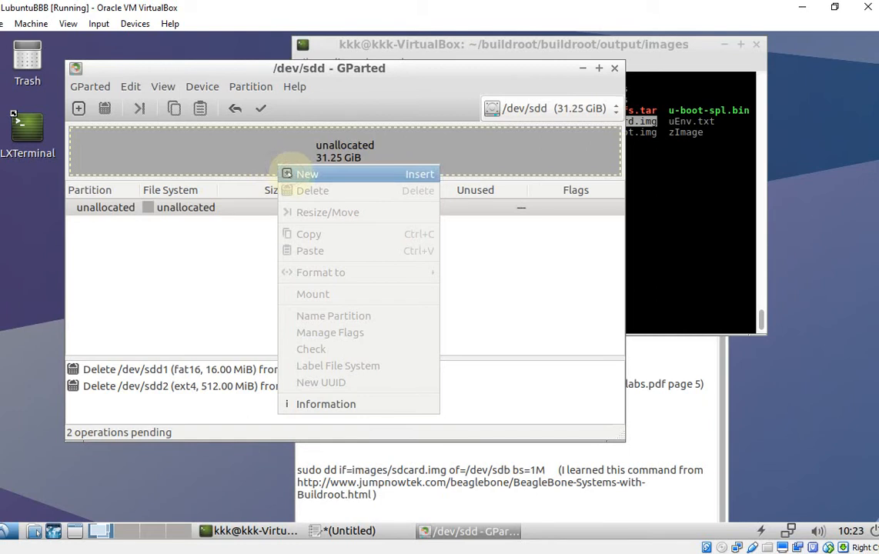
left_click(291, 173)
left_click(470, 305)
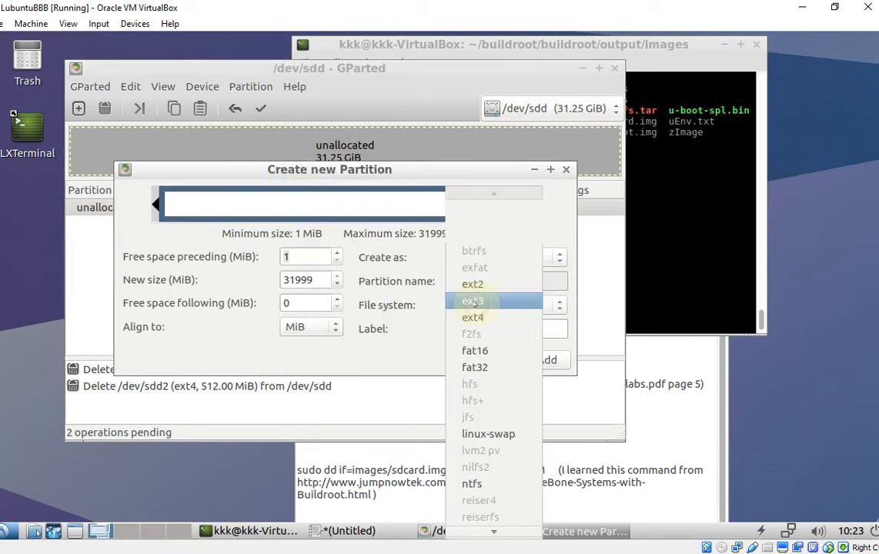
left_click(467, 284)
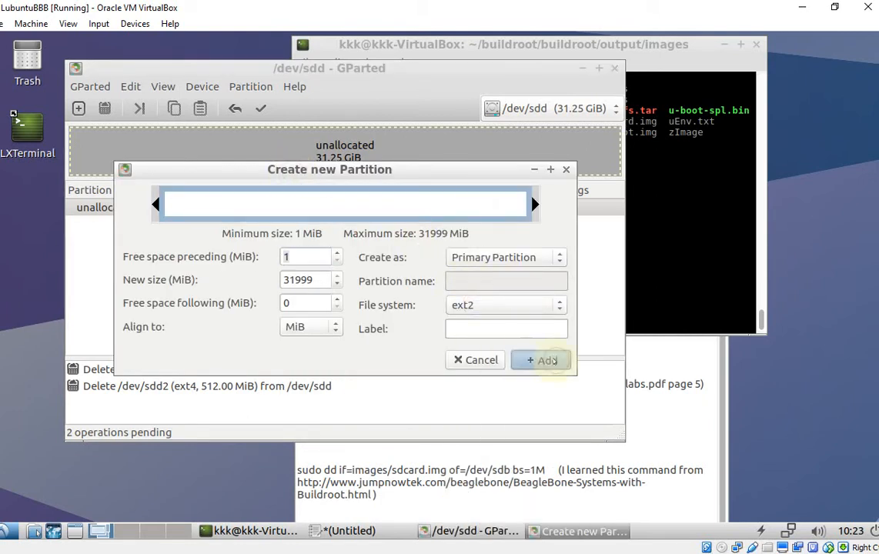
left_click(540, 360)
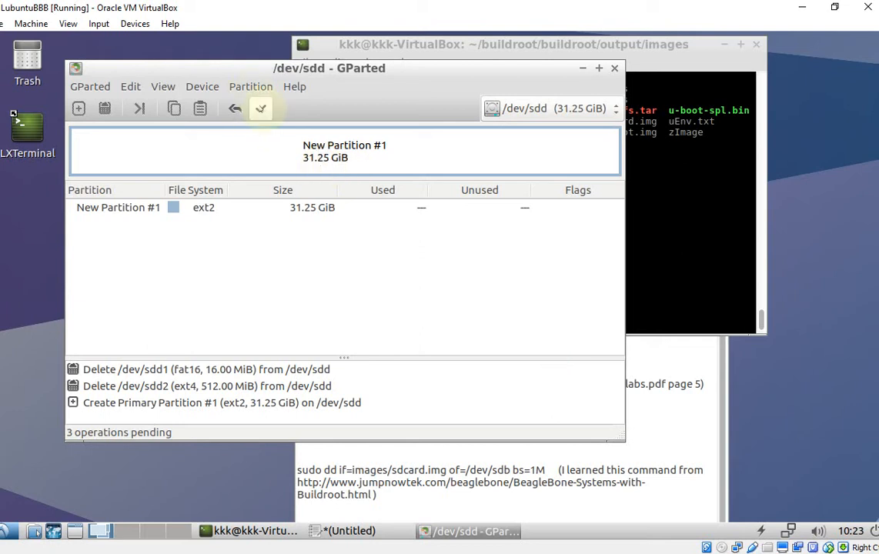
Apply the pending operations and close the summary, leaving /dev/sdd with a single ext2 /dev/sdd1
left_click(260, 108)
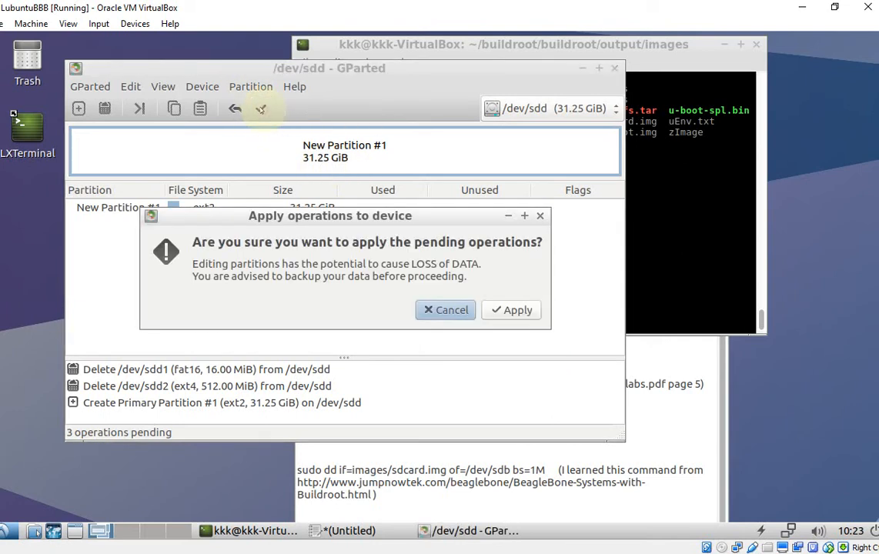
left_click(512, 309)
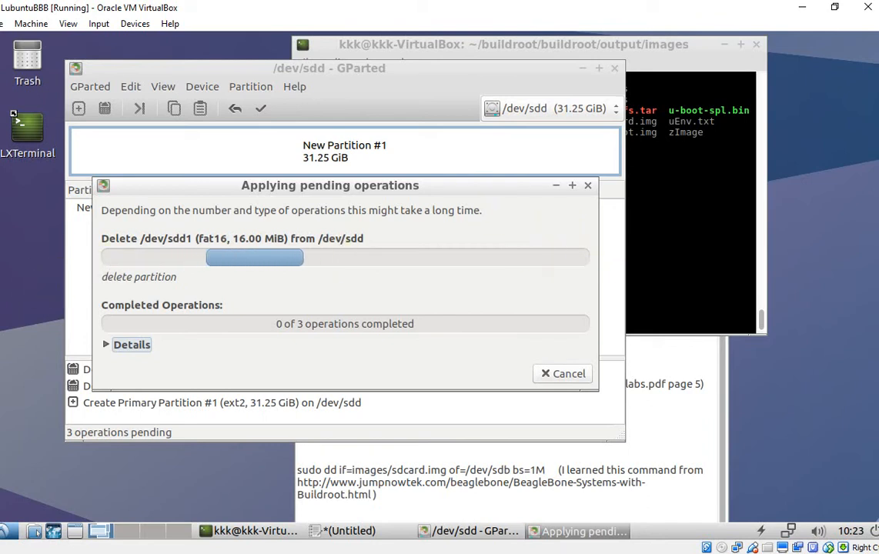
key("alt+Tab")
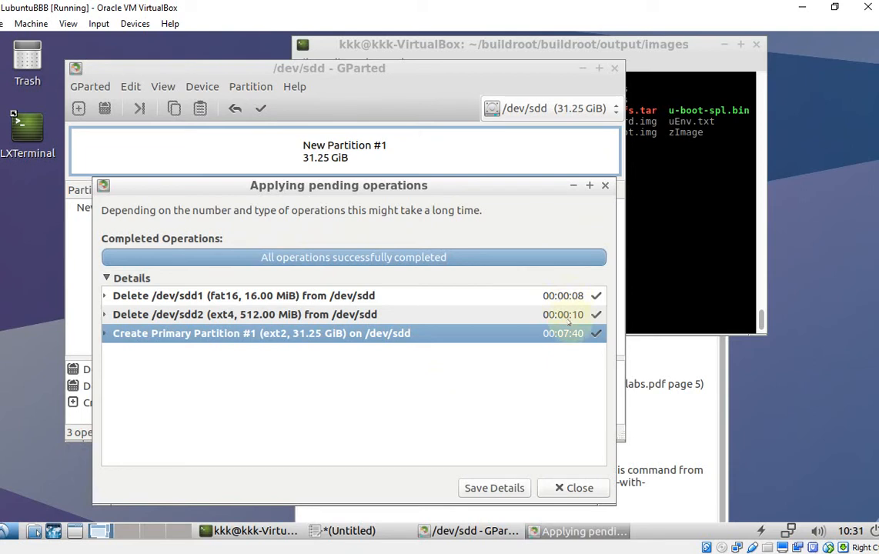
left_click(579, 488)
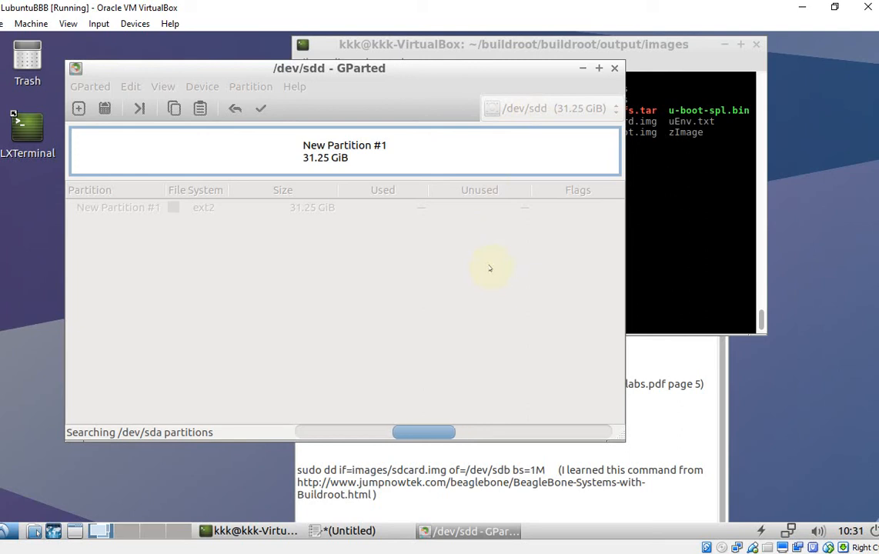
left_click_drag(549, 93, 554, 132)
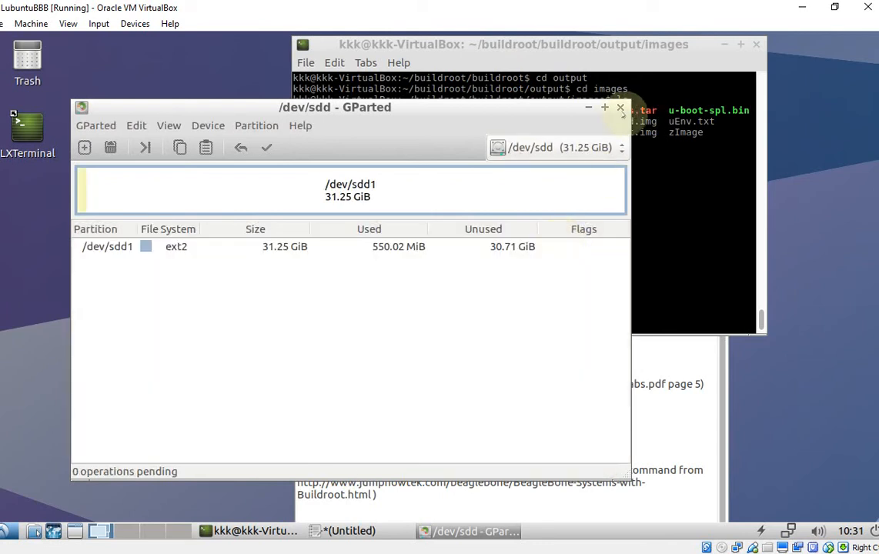
Close GParted, locate the dd command in the notes and move the terminal up to the Buildroot output folder
left_click(620, 108)
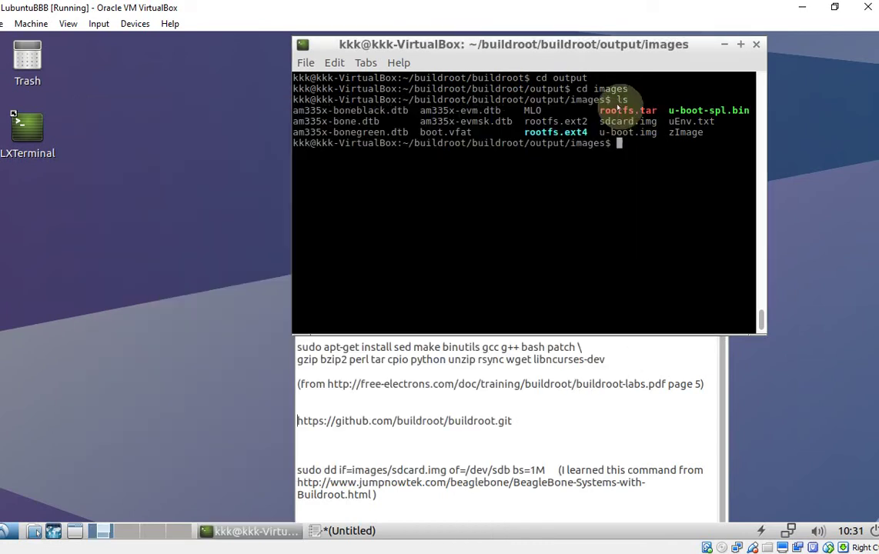
left_click(445, 421)
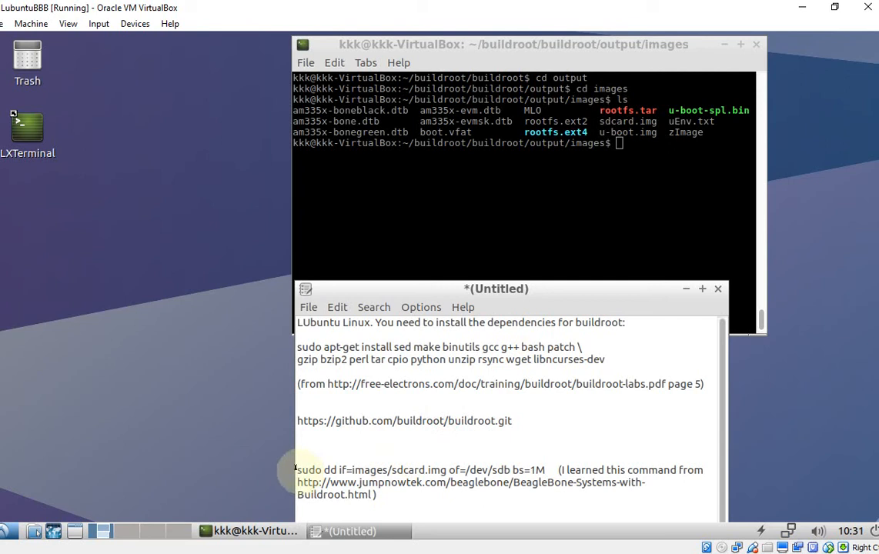
left_click_drag(297, 469, 545, 469)
left_click(569, 166)
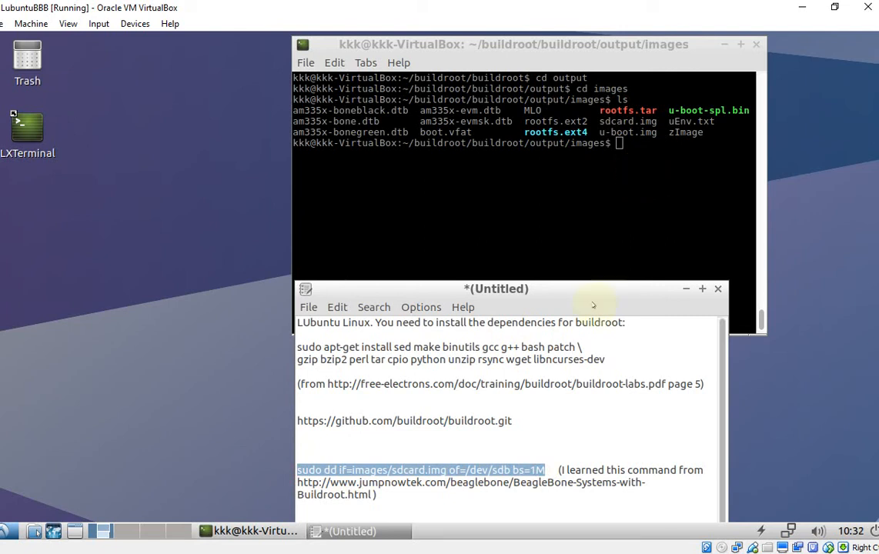
left_click(635, 146)
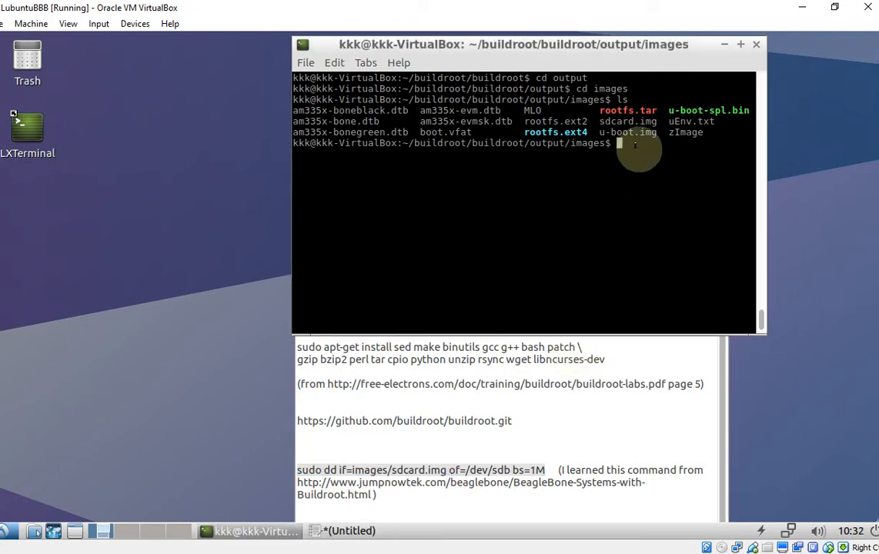
type("cd ..")
key("Return")
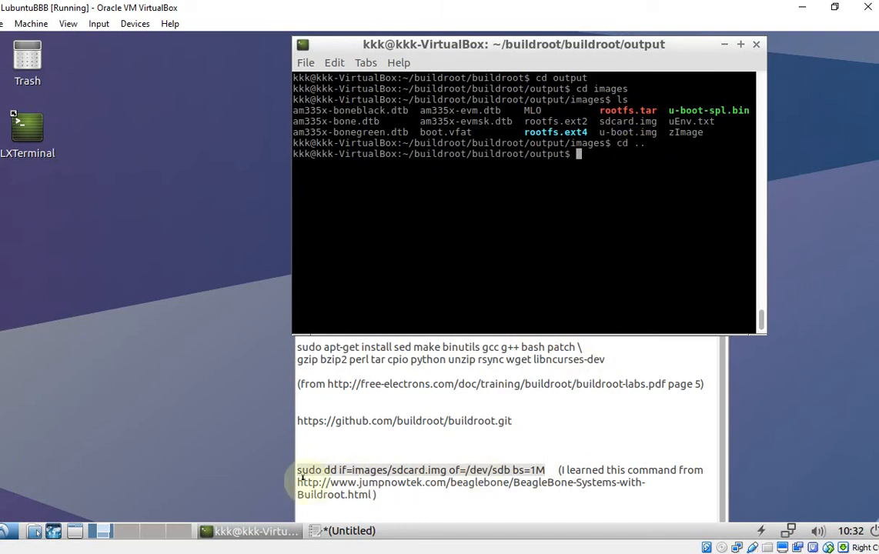
Run the pasted dd command writing sdcard.img to /dev/sdd, copying about 80 MB, then switch windows
left_click_drag(308, 482, 448, 483)
left_click(465, 482)
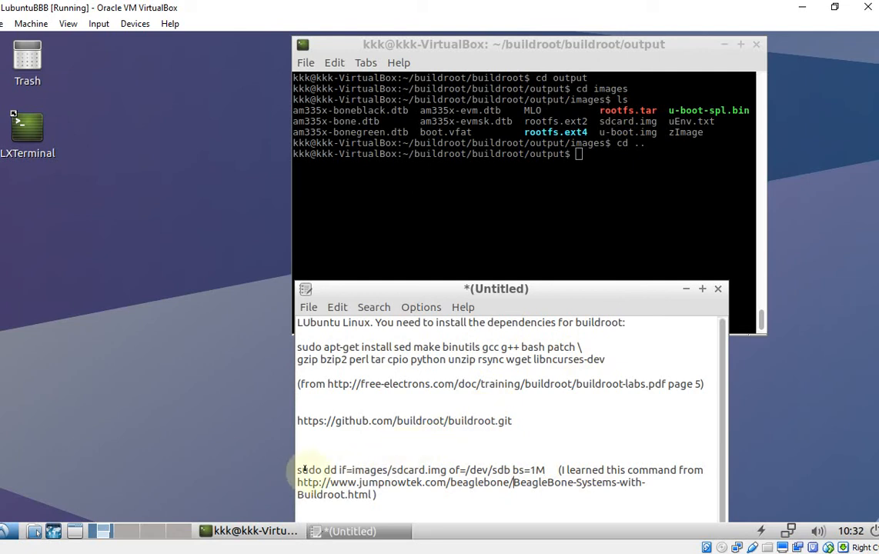
left_click_drag(297, 469, 544, 469)
key("ctrl+c")
middle_click(616, 207)
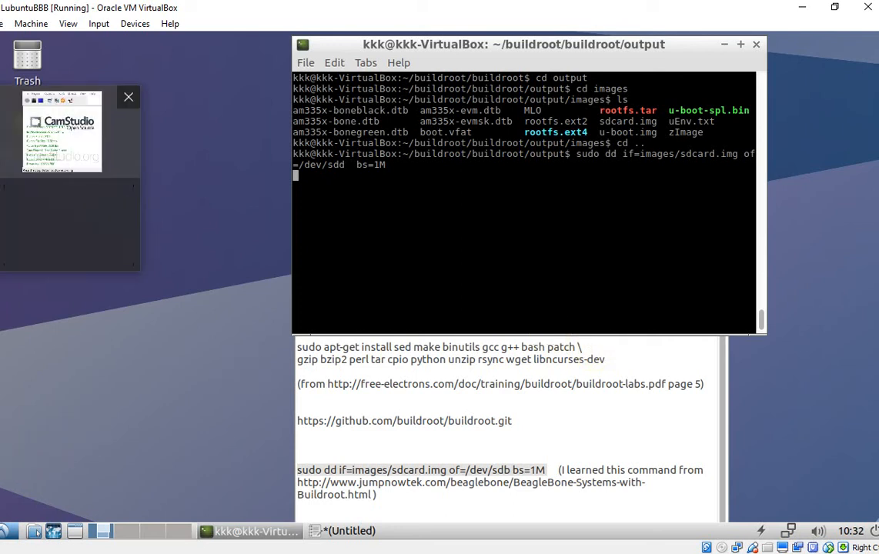
left_click(61, 130)
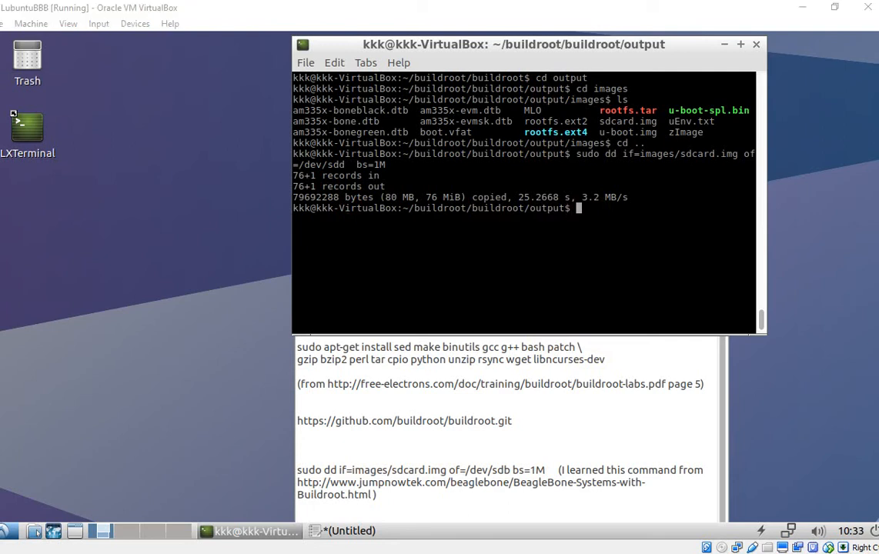
key("alt+Tab")
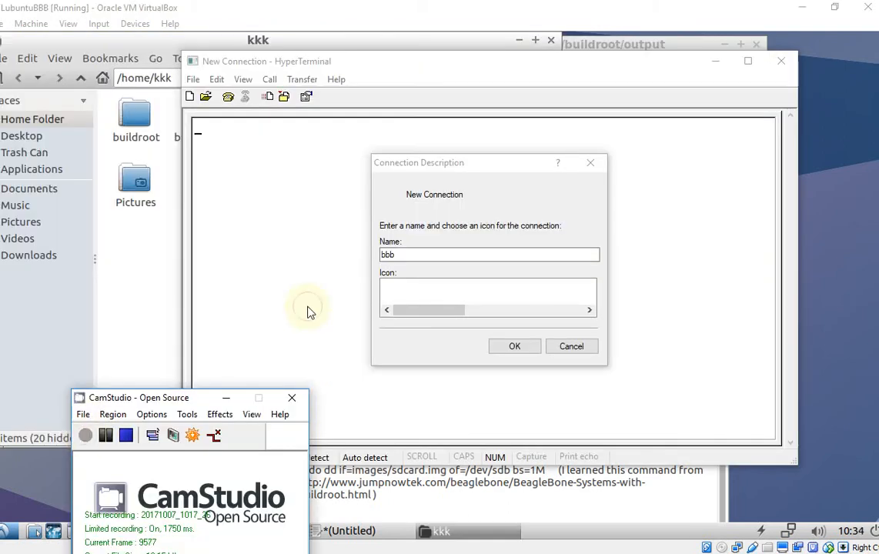
Name the new HyperTerminal connection bbb and confirm it
left_click(307, 311)
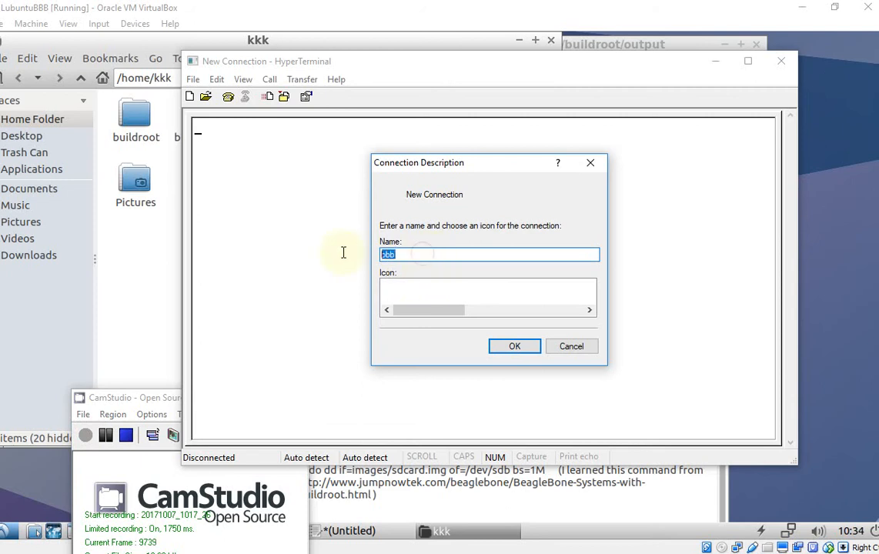
left_click_drag(430, 255, 345, 256)
key("Return")
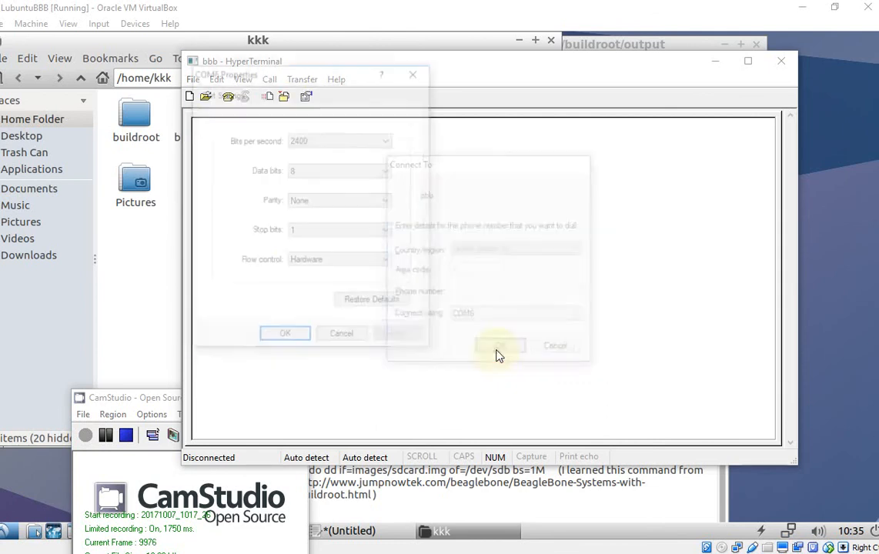
Set the COM6 port to 115200 bits per second with flow control None and connect
left_click(340, 261)
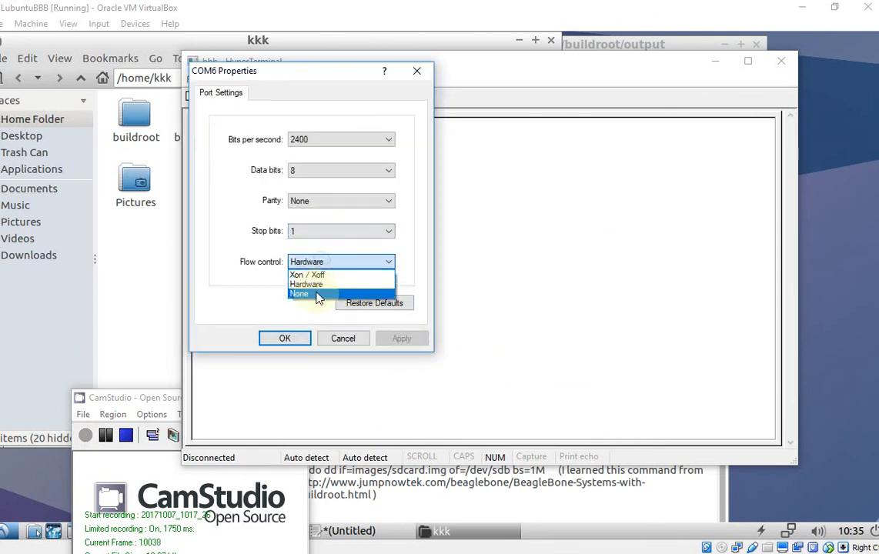
left_click(300, 294)
left_click(341, 139)
left_click(308, 231)
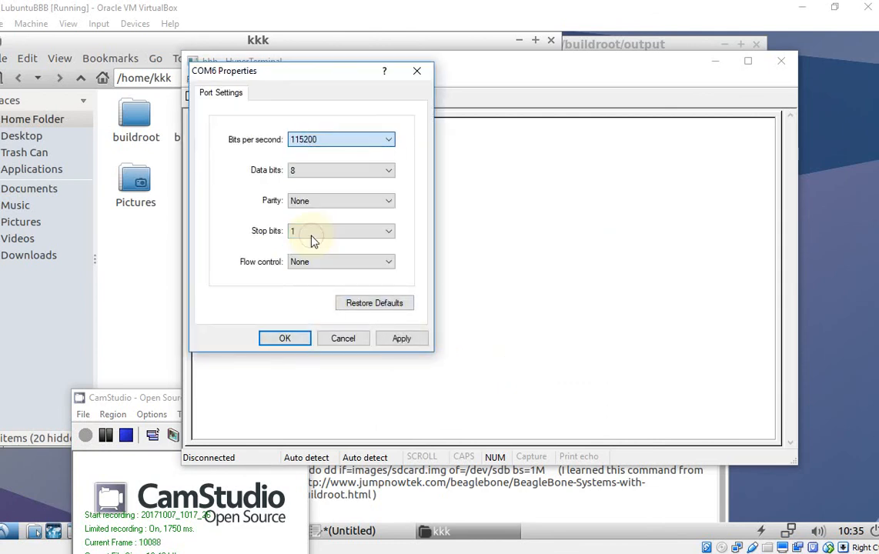
left_click(287, 338)
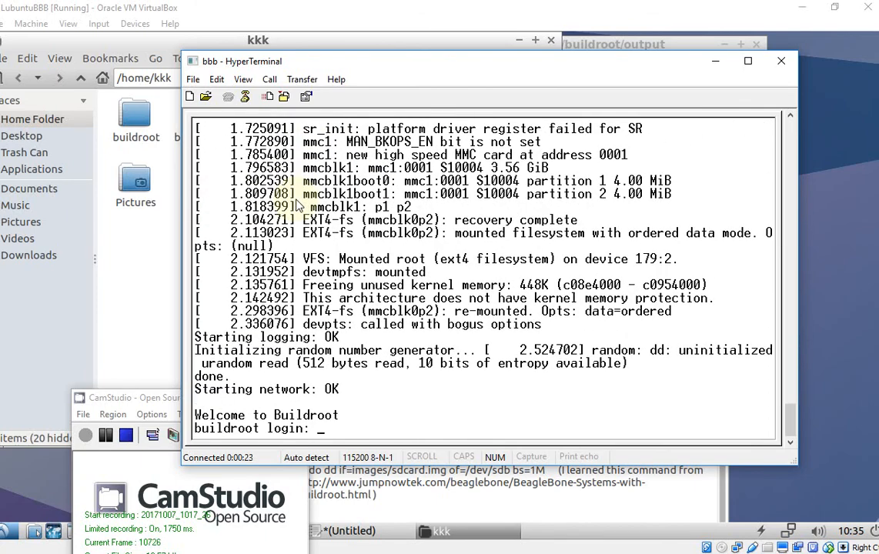
type("root")
Log in as root, show /root with pwd, then cd / and list the top-level directories
key("Return")
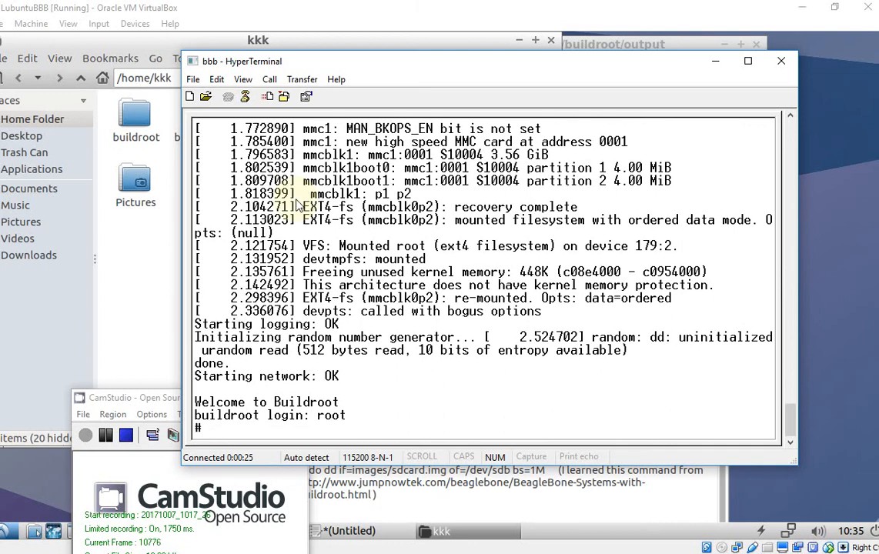
type("pwd")
key("Return")
type("ls")
key("Return")
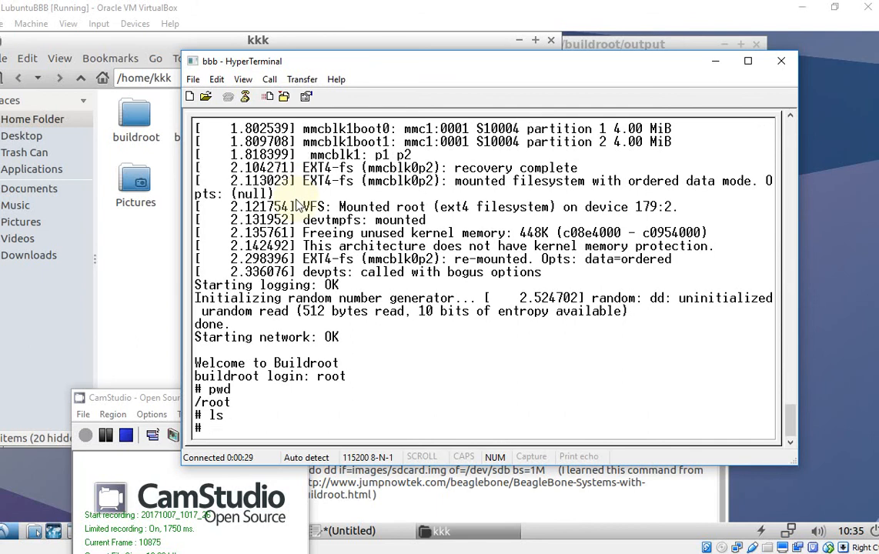
type("cd /")
key("Return")
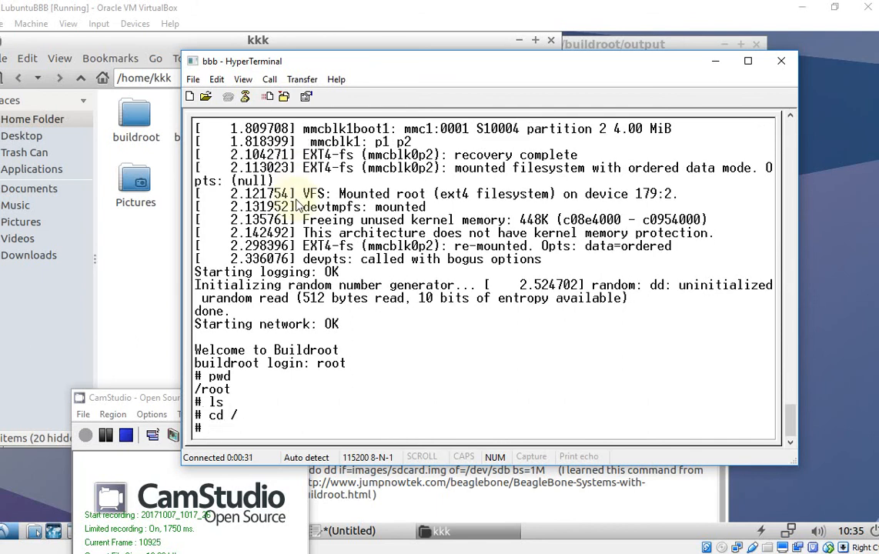
type("ls")
key("Return")
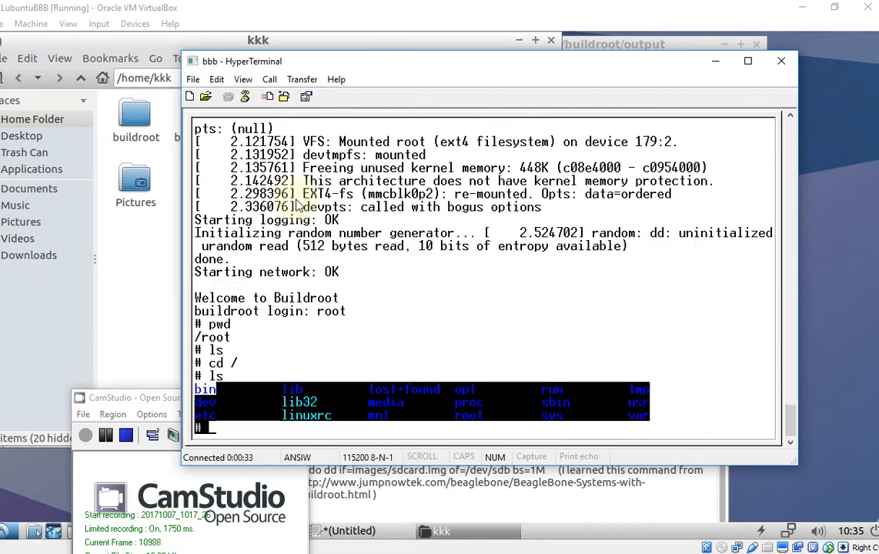